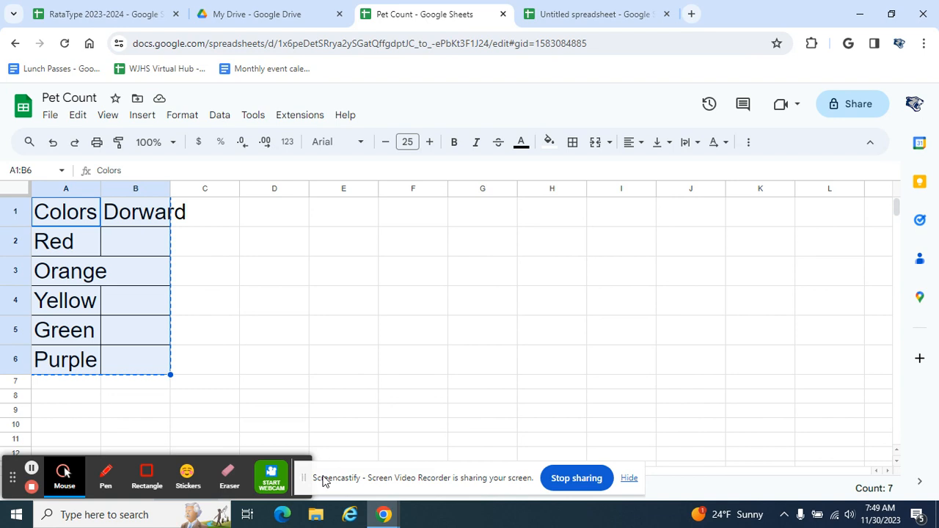
click(300, 480)
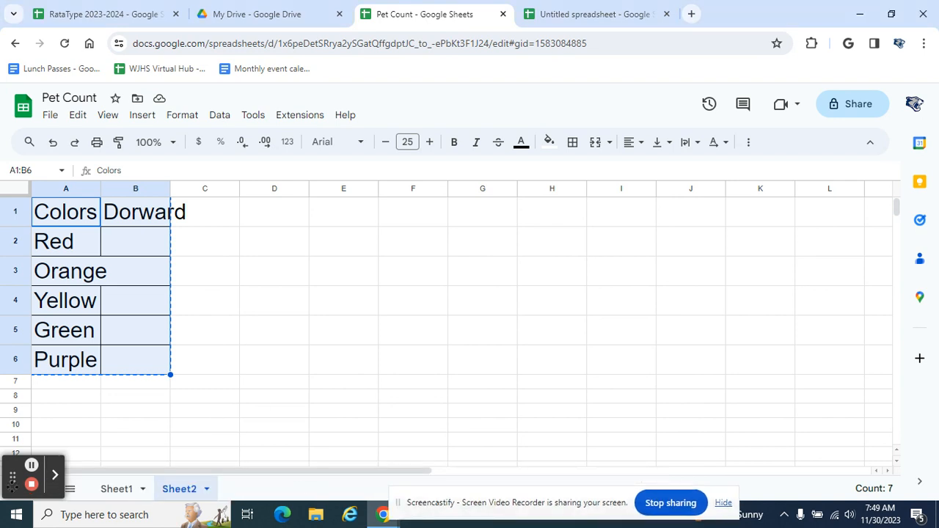
drag(3, 476, 846, 439)
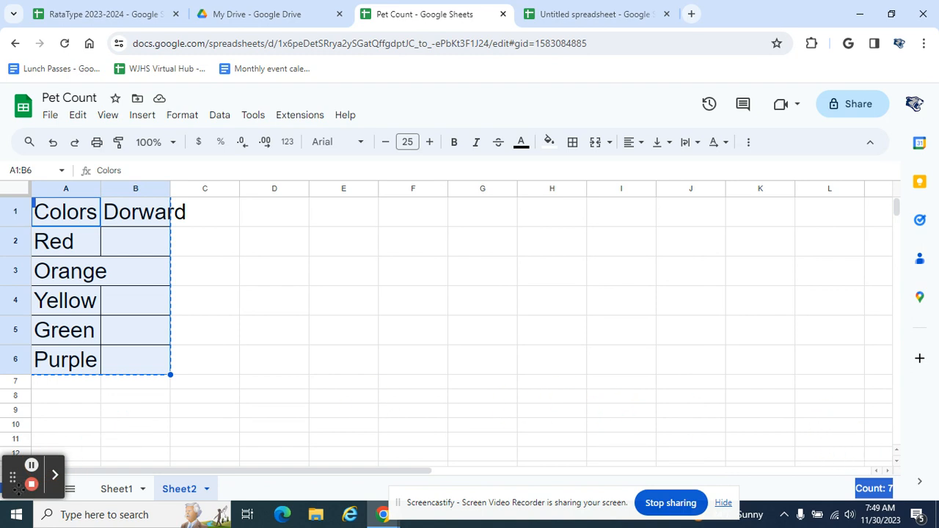
drag(11, 480, 251, 421)
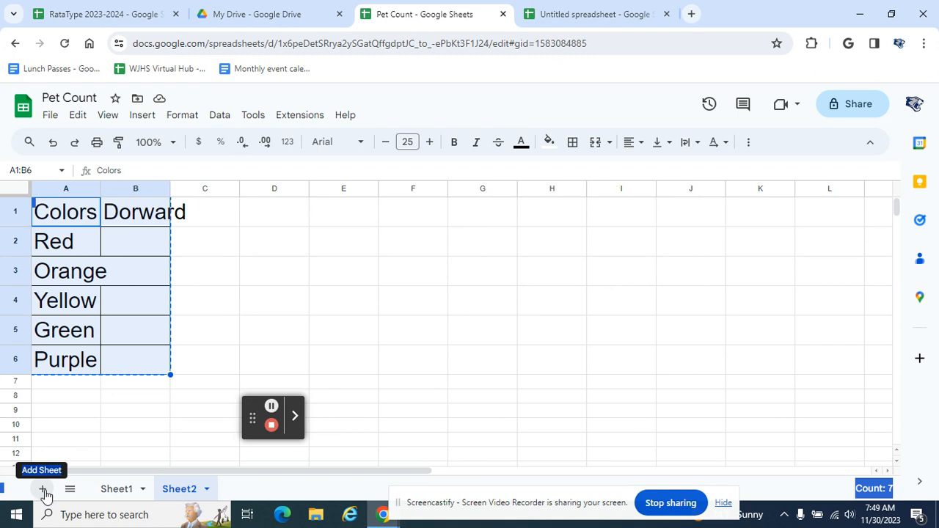
Add a new sheet to the spreadsheet and look through the existing Sheet1 and Sheet2
click(44, 491)
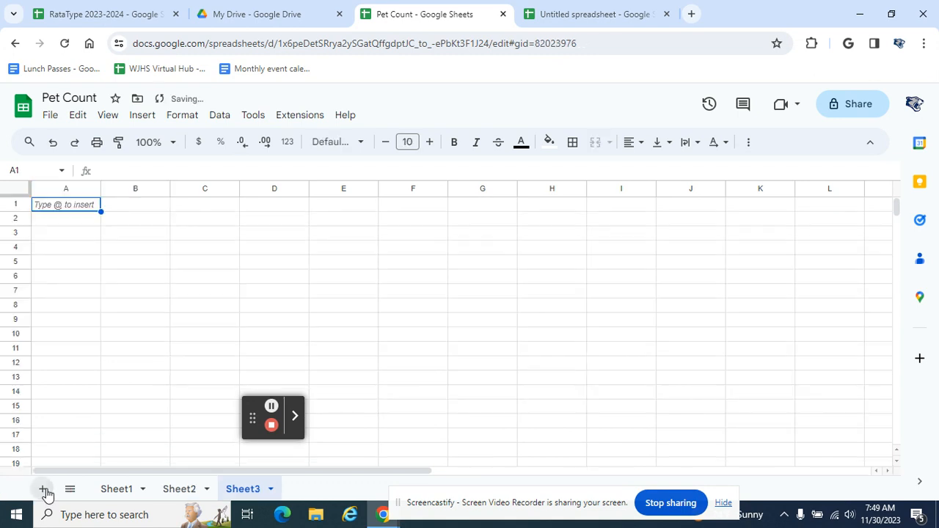
click(112, 490)
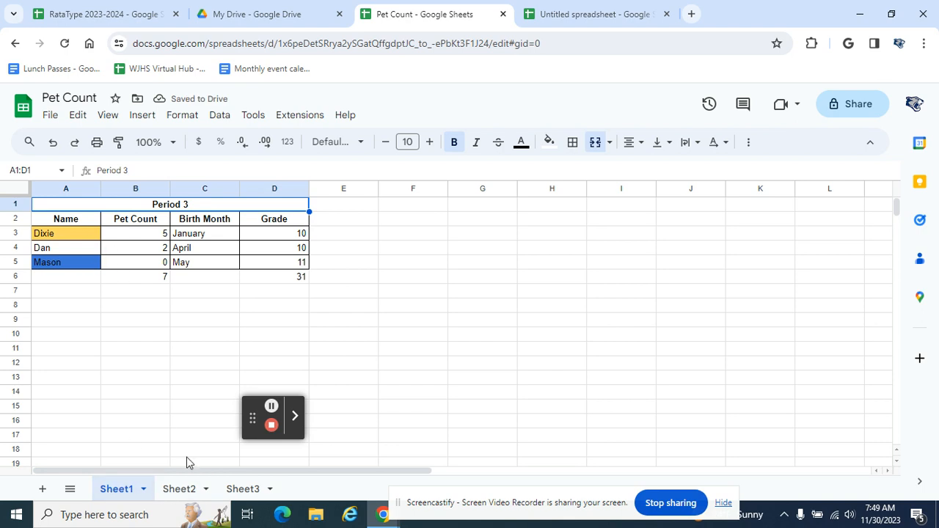
click(174, 488)
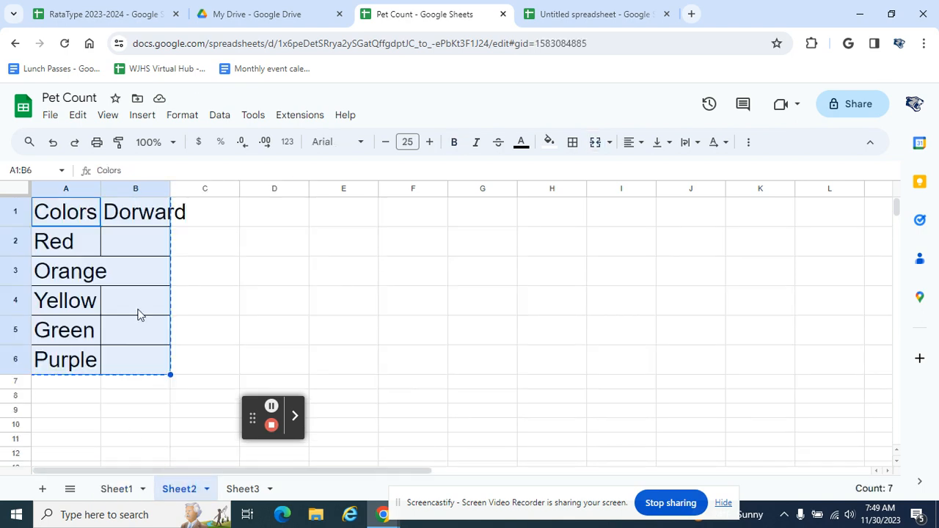
click(238, 493)
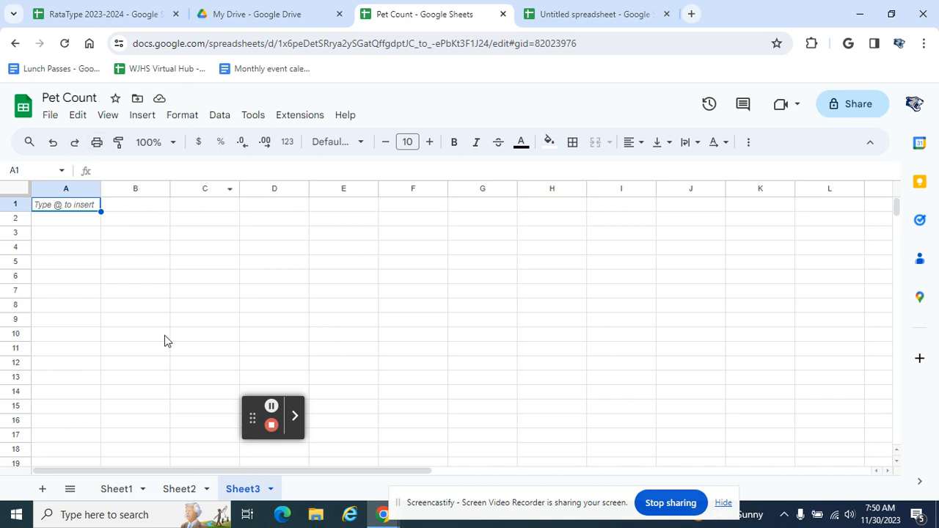
click(120, 491)
On Sheet2, widen columns A and B so the color names and the header text fit inside their cells
click(179, 489)
click(177, 304)
click(67, 188)
drag(101, 189, 166, 189)
click(100, 248)
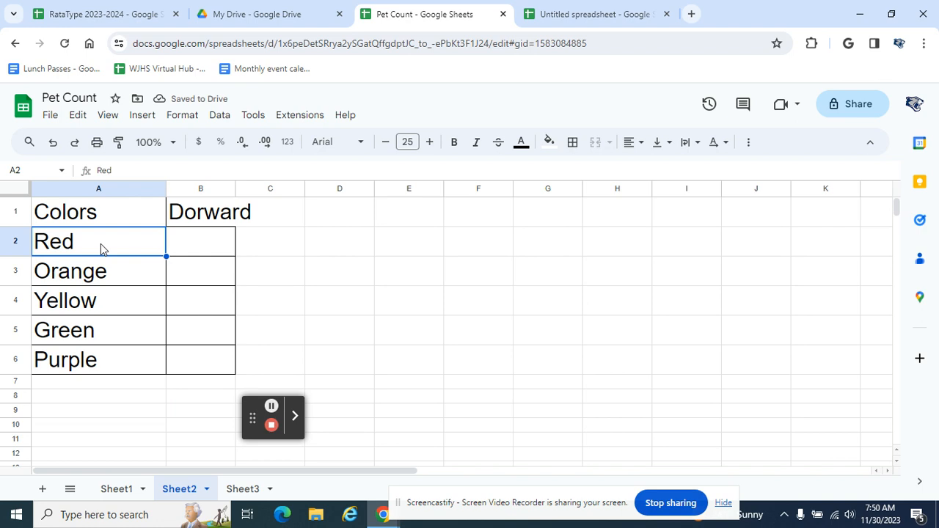
drag(236, 189, 273, 189)
Enter the values 1, 3, 5, 0 and 5 in cells B2 through B6 beside the colors
click(210, 249)
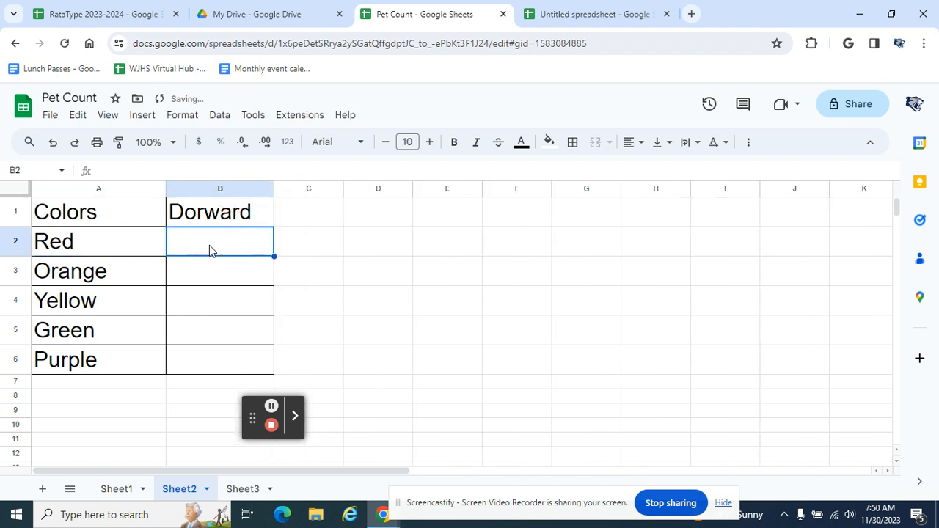
text(1)
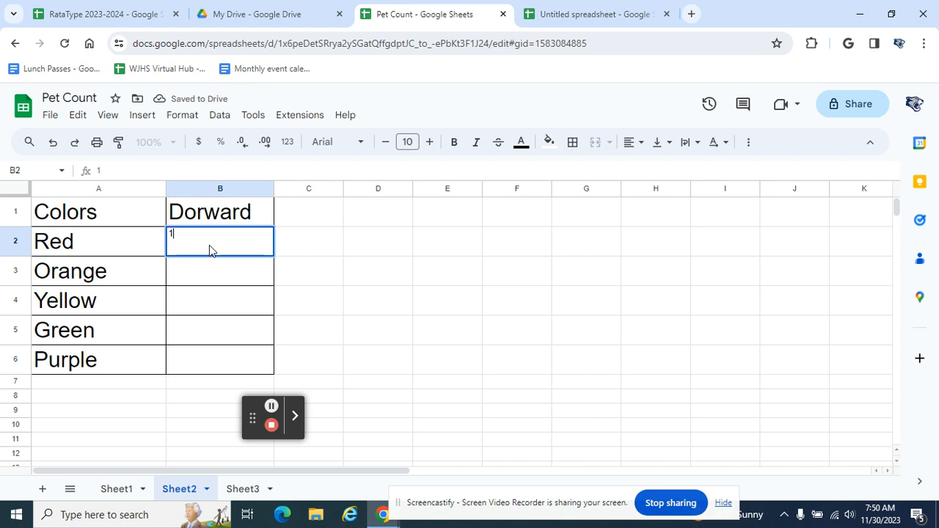
key(Return)
text(3)
key(Return)
text(5)
key(Return)
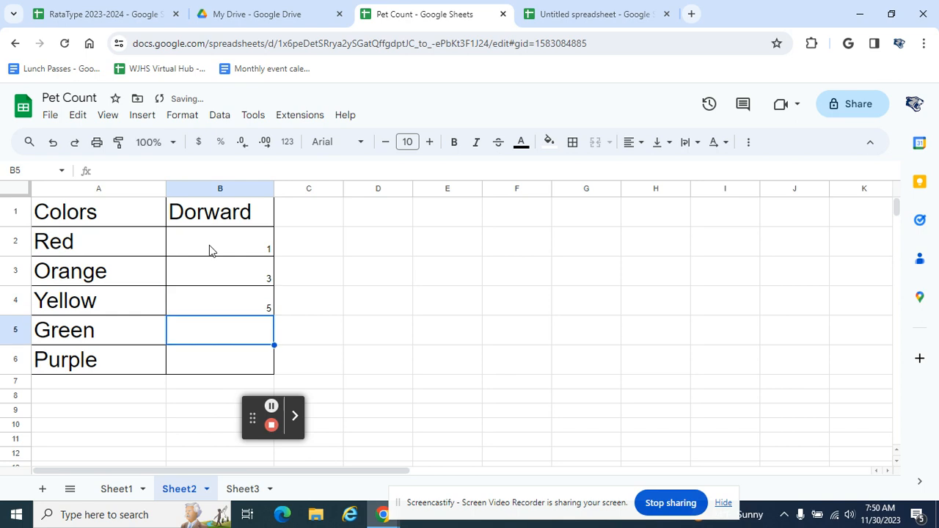
text(0)
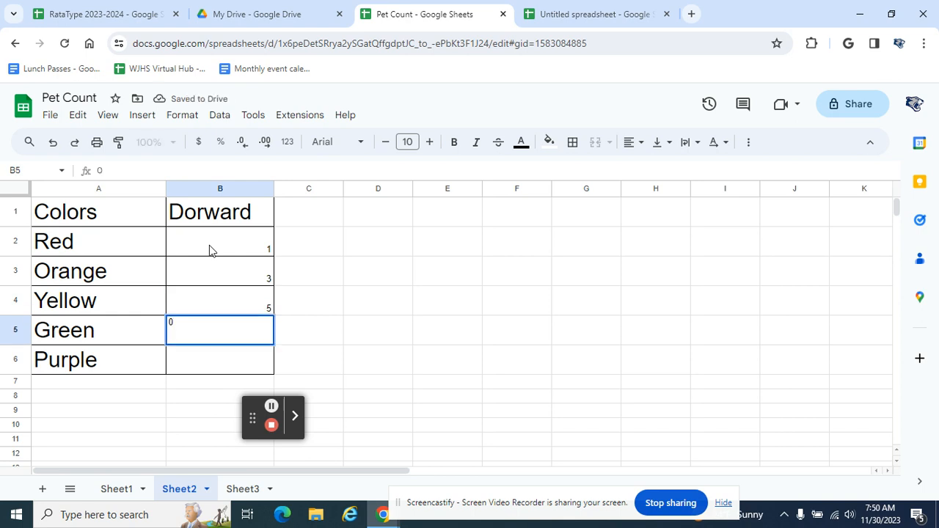
key(Return)
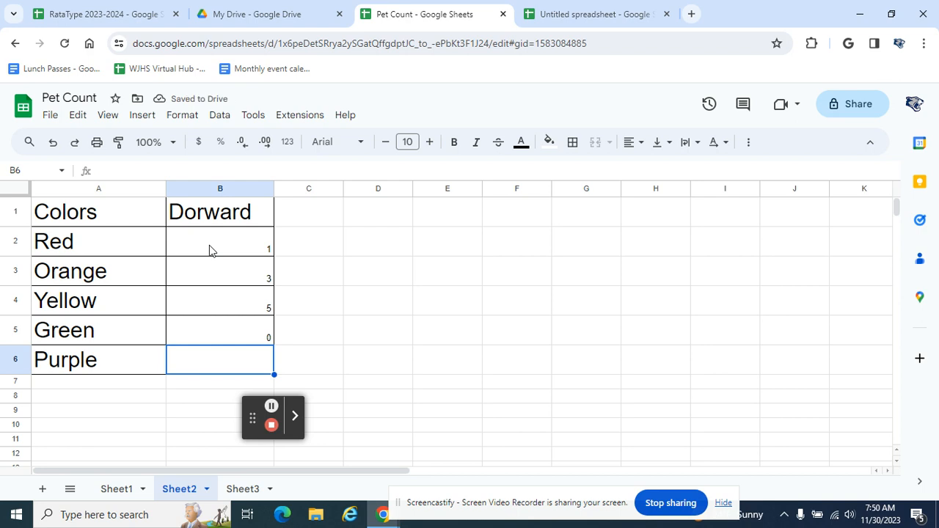
text(5)
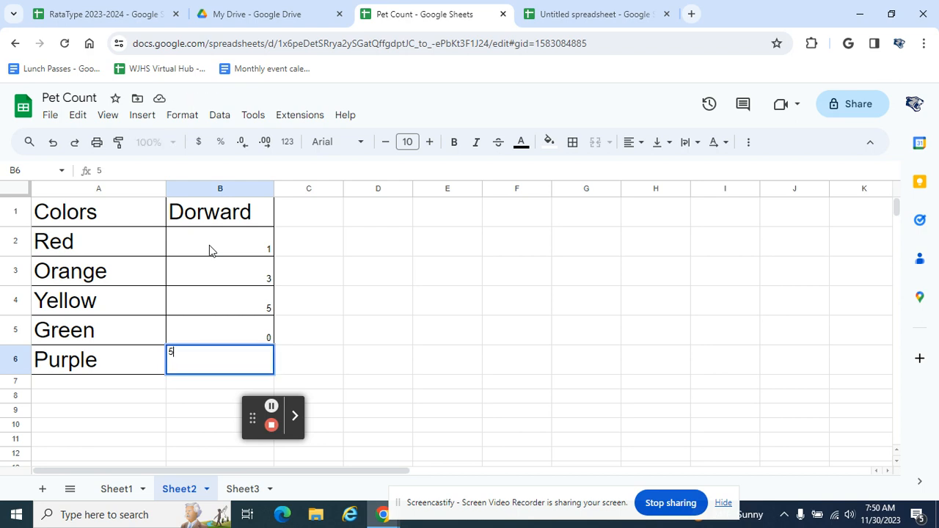
key(Tab)
Set the font size of the whole table A1:B6 to 16
drag(120, 215, 235, 374)
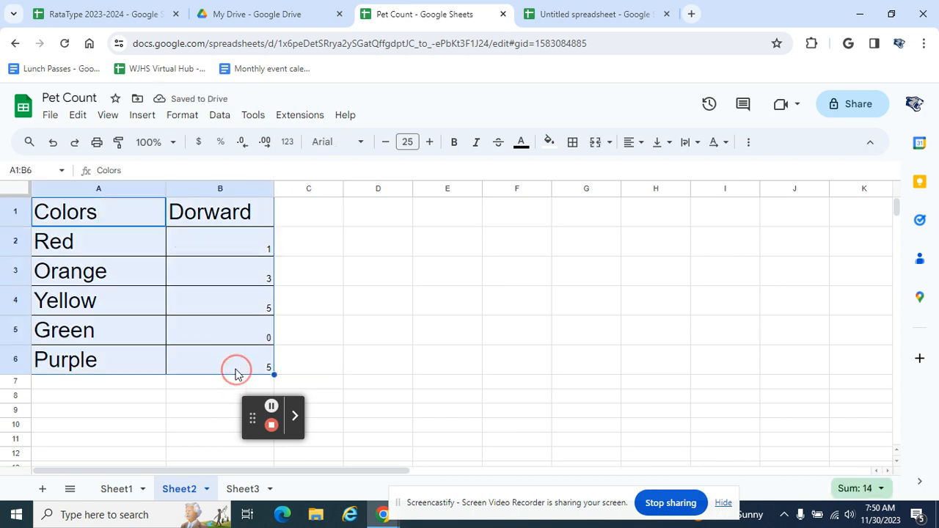
click(413, 143)
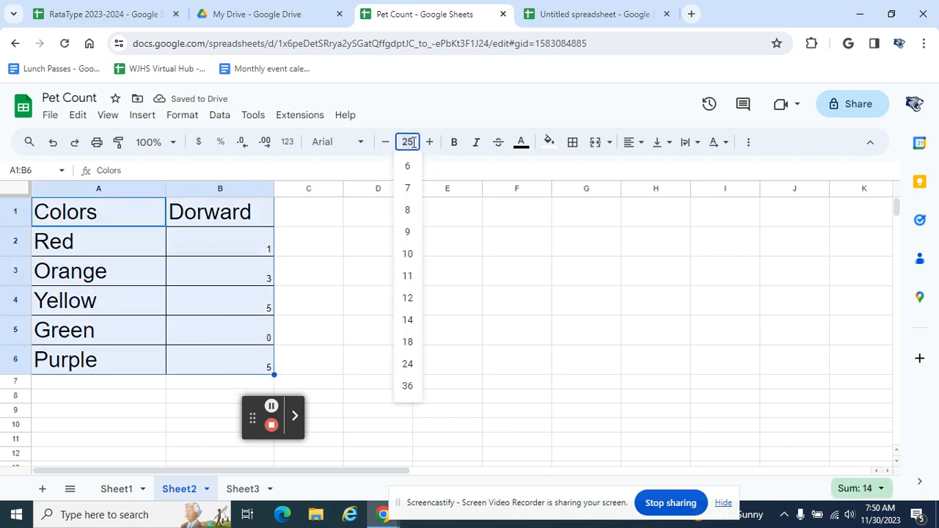
text(16)
key(Return)
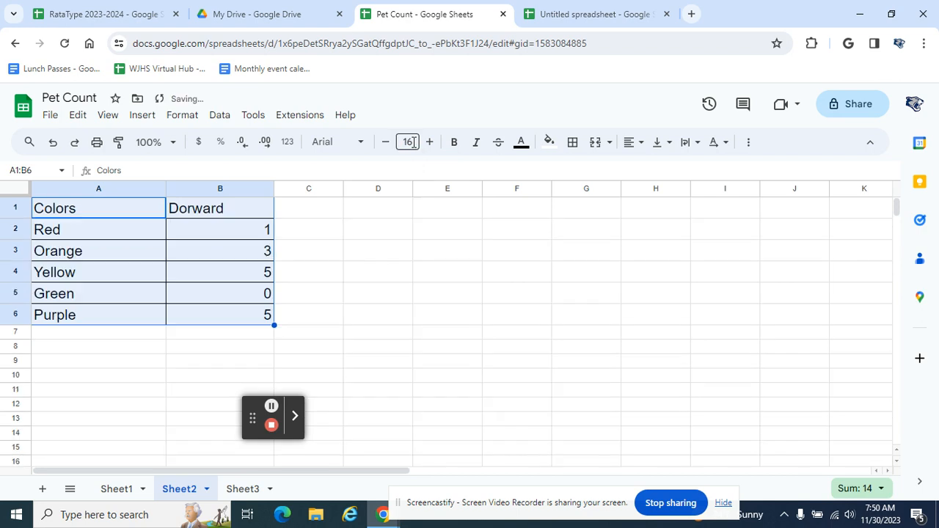
click(359, 271)
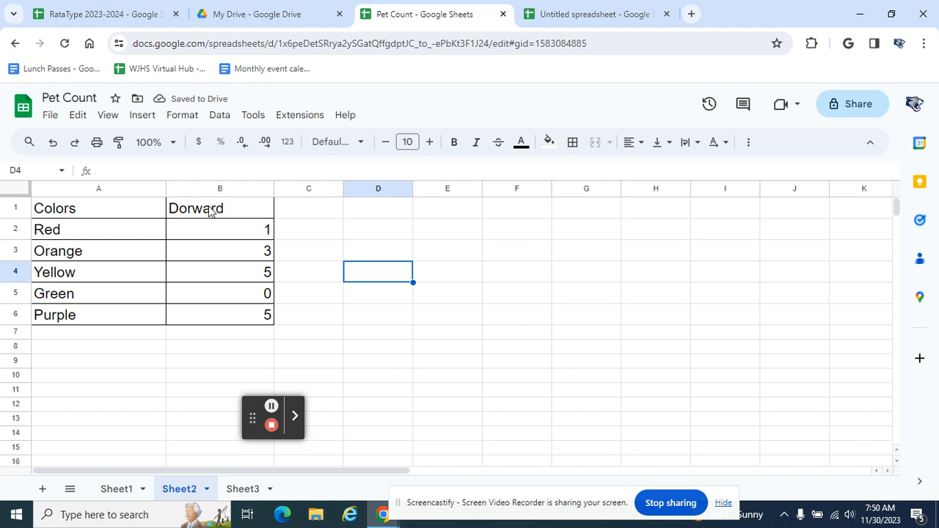
Add a column with a person's first name as header in C1 and the values 2, 2, 4, 2 and 3 in C2:C6
click(312, 214)
text(Morgan)
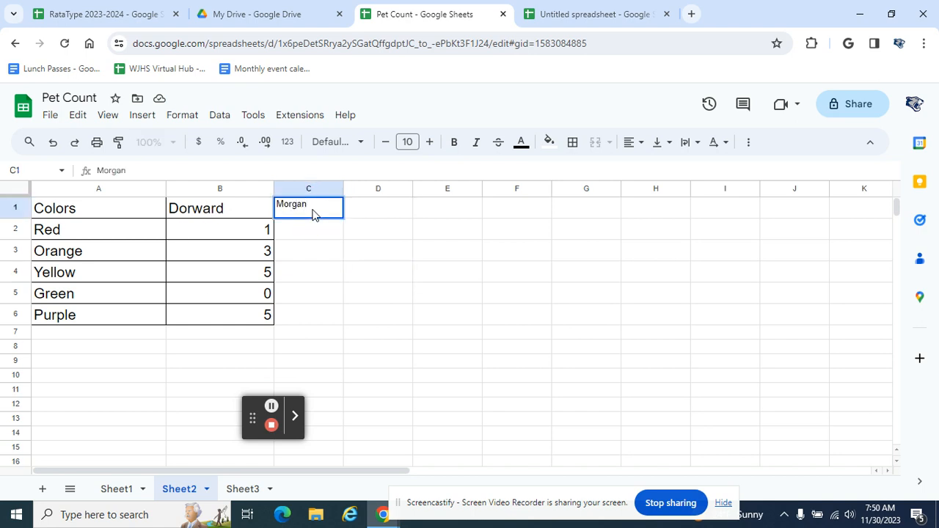
click(304, 233)
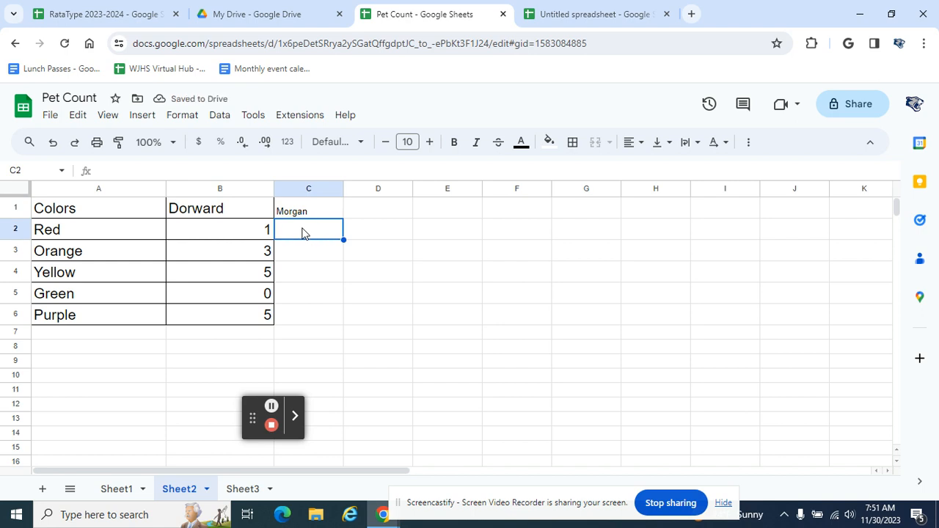
text(2)
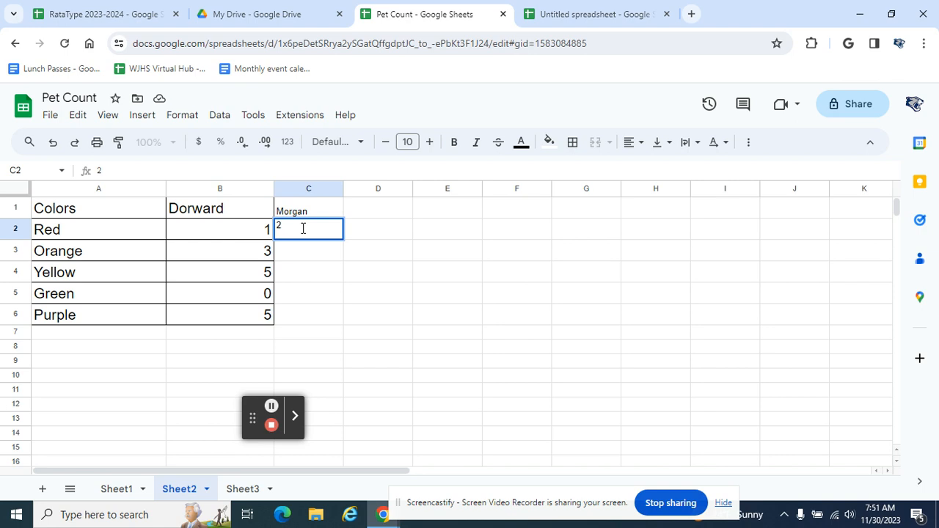
key(Return)
text(2)
key(Return)
text(4)
key(Return)
text(2)
key(Return)
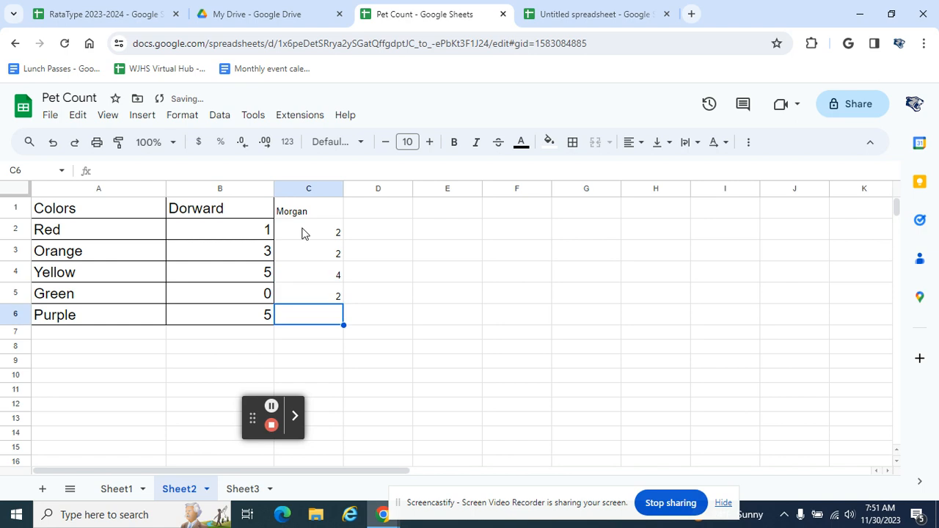
text(3)
key(Return)
Enter another person's first name as the column header in cell D1
key(Right)
key(Up)
key(Up)
key(Up)
key(Up)
key(Up)
key(Up)
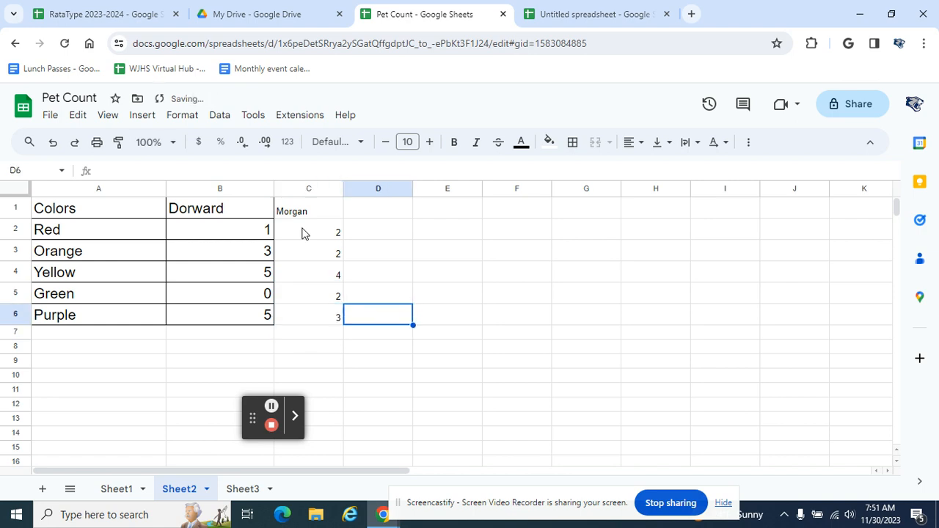
text(Joha)
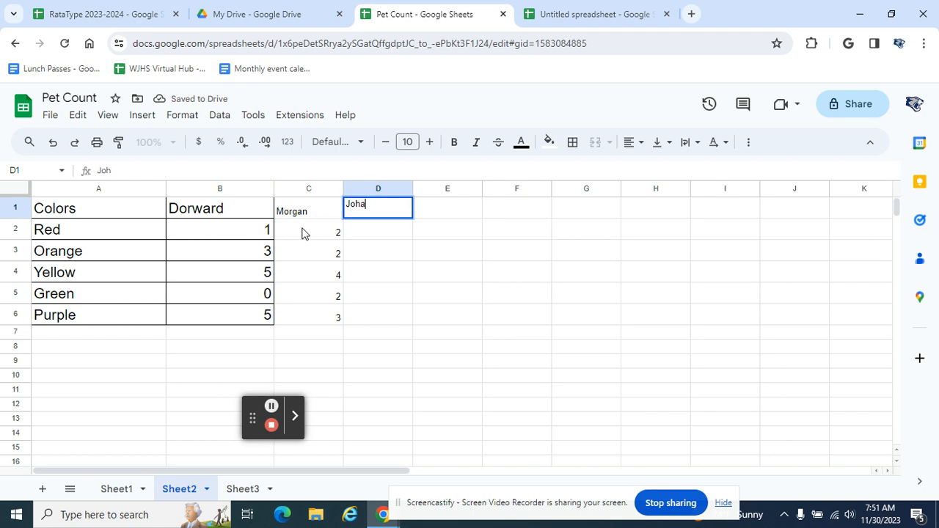
key(Return)
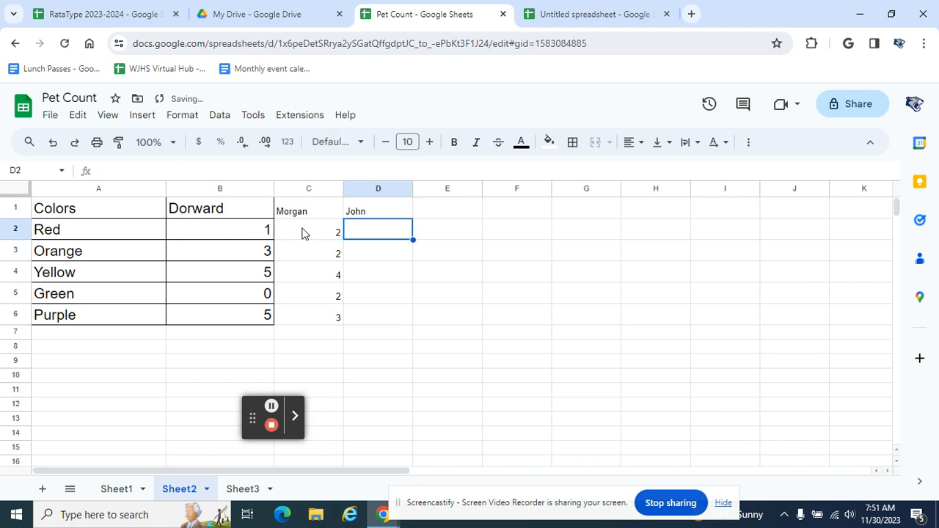
Enter the values 1, 3, 4, 4 and 1 in cells D2 through D6
text(1)
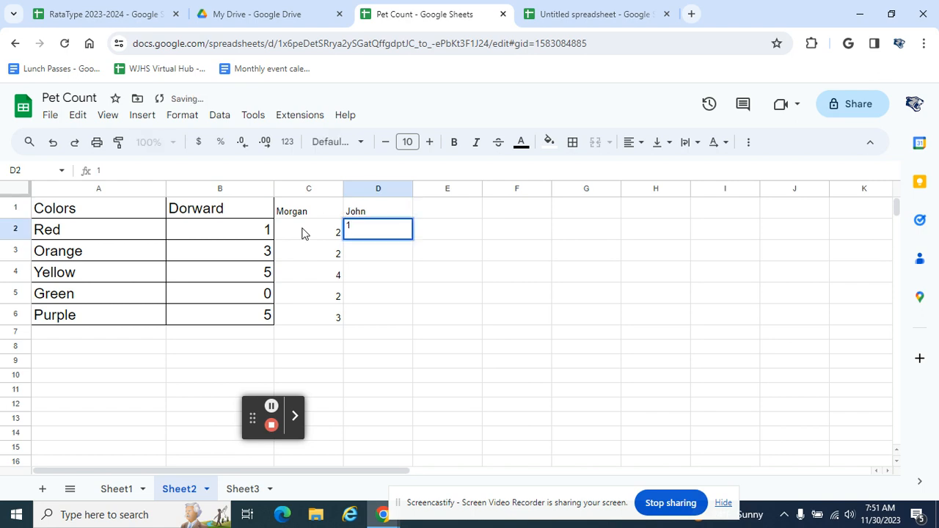
key(Return)
text(3)
key(Return)
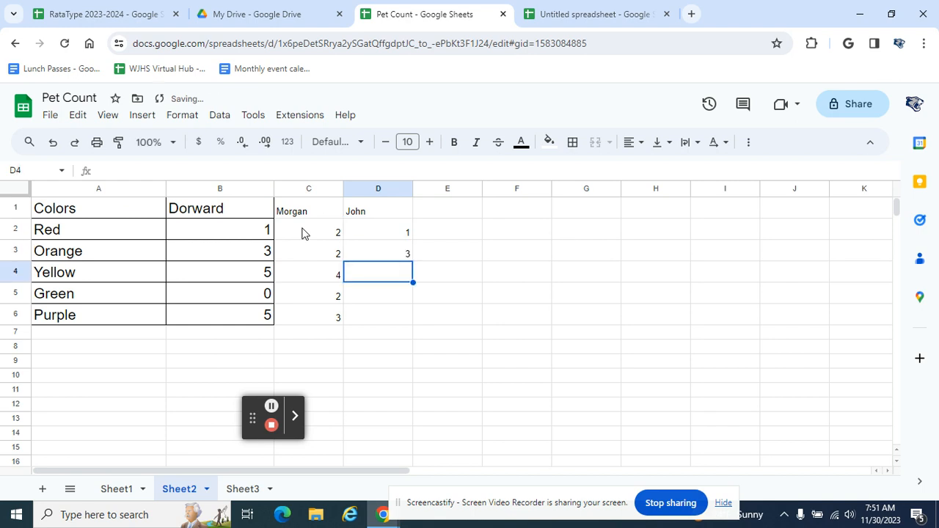
text(4)
key(Return)
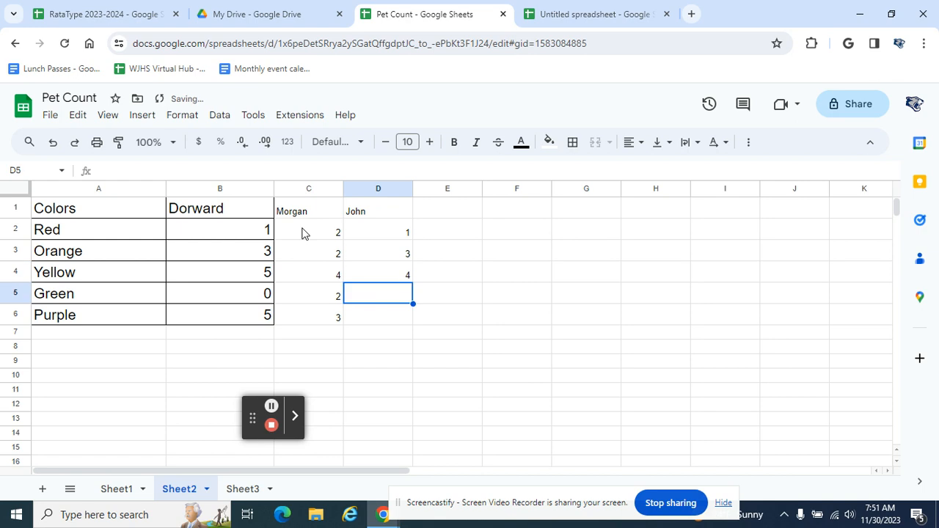
text(4)
key(Return)
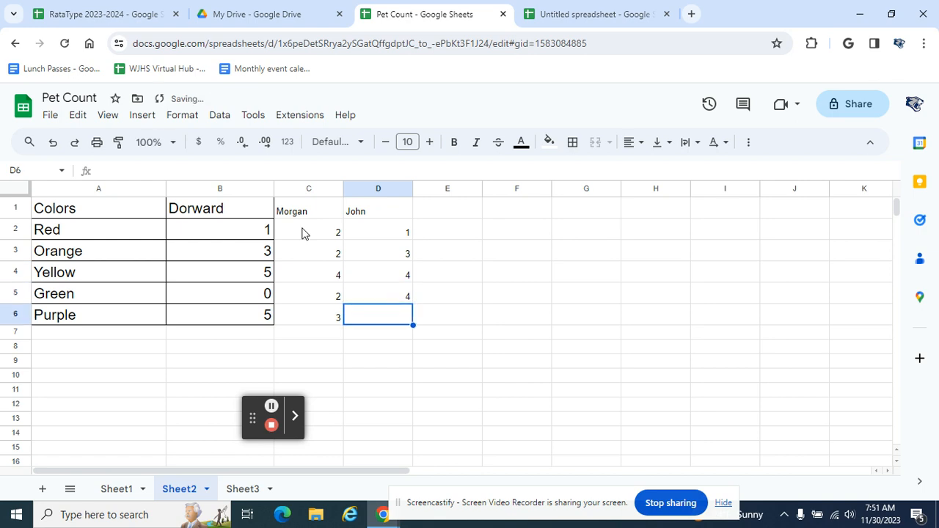
text(1)
key(Return)
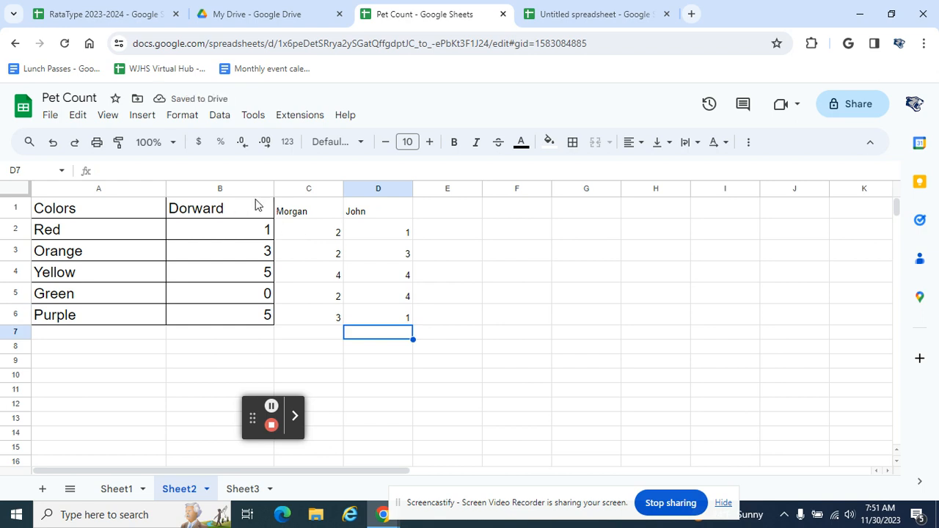
Copy the formatting of header cell B1 onto the new columns' range C1:D6
click(217, 212)
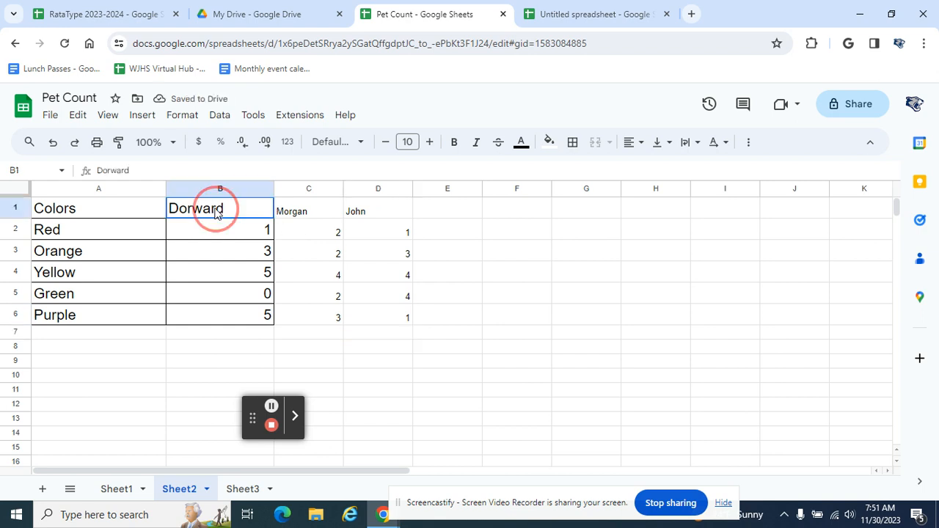
click(120, 143)
drag(304, 212, 394, 325)
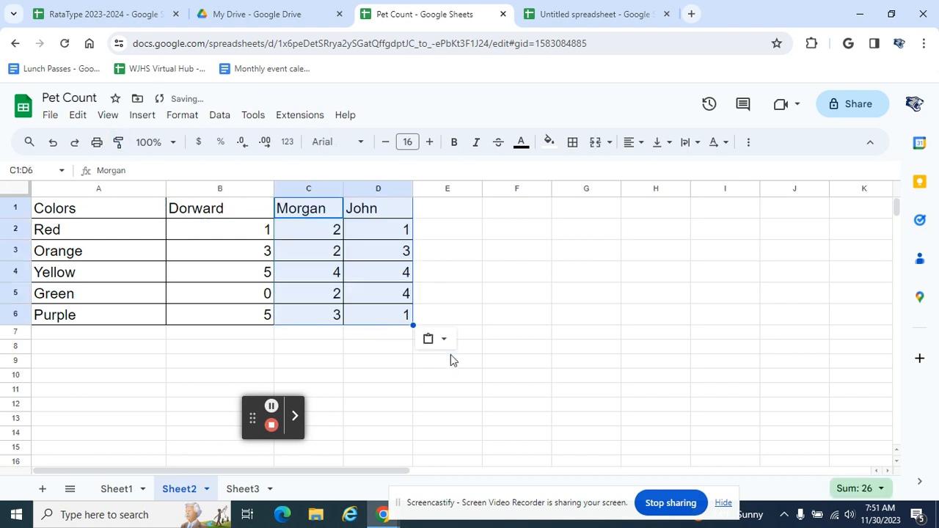
click(391, 377)
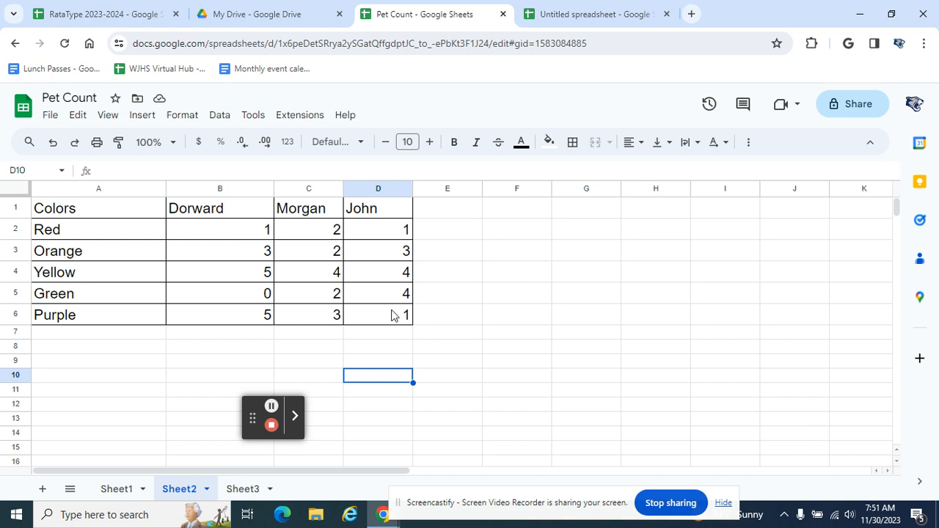
Fit column B's width to its contents and select cell B7 below its values
double_click(272, 190)
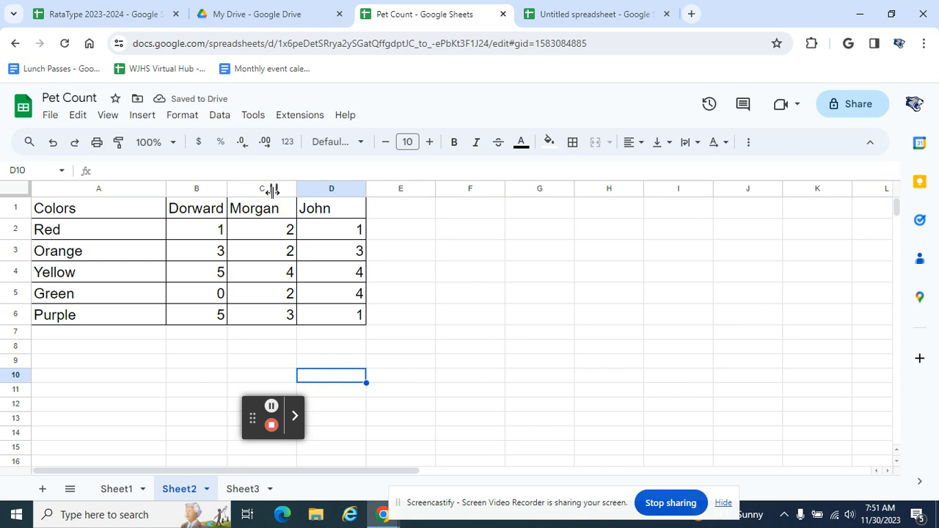
click(195, 333)
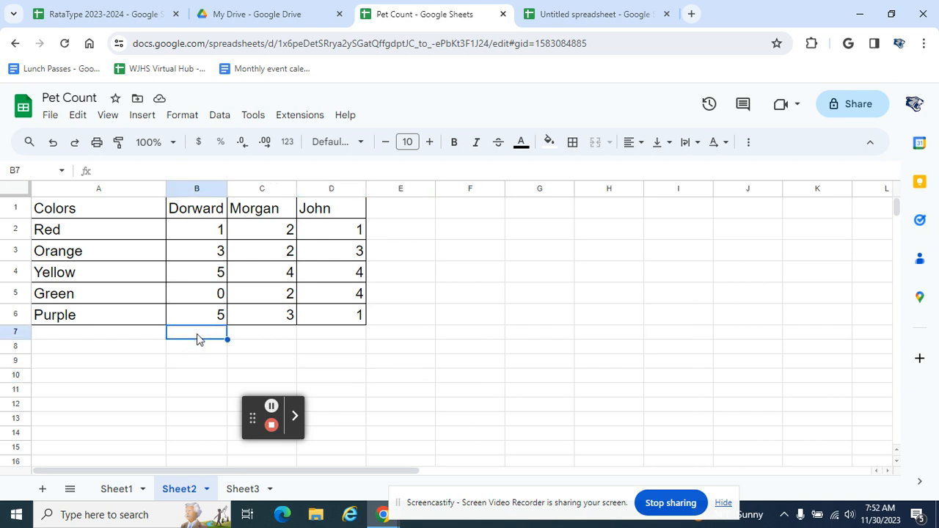
Total the first person's column by entering the formula =B2+B3+B4+B5+B6 in cell B7
text(=)
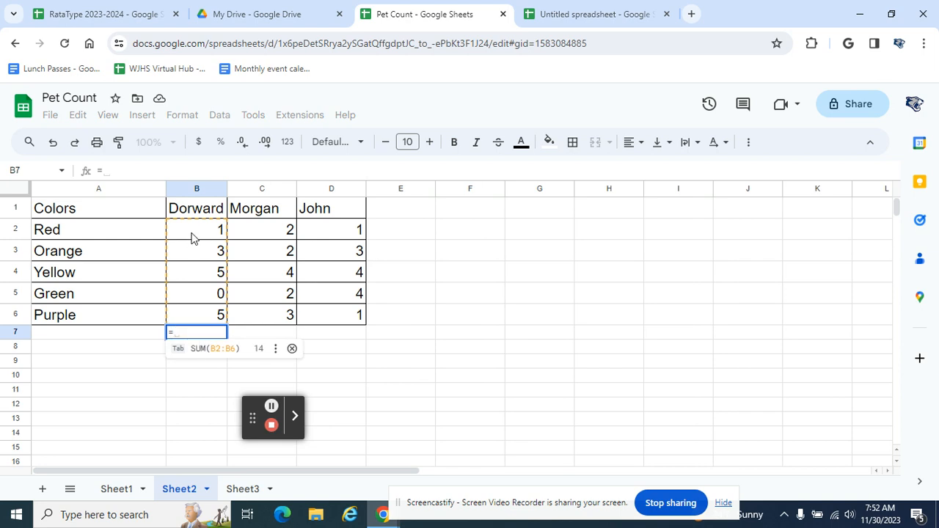
click(192, 236)
text(+)
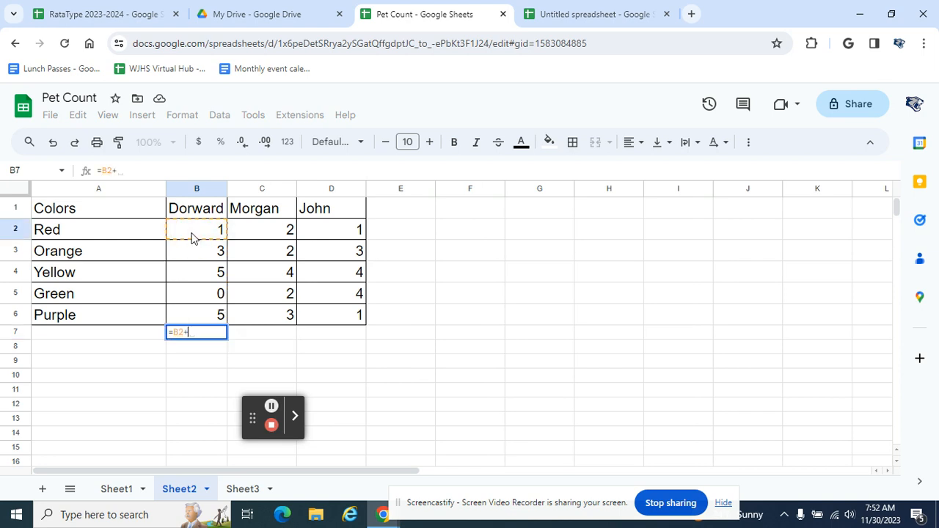
click(194, 257)
text(+)
click(199, 274)
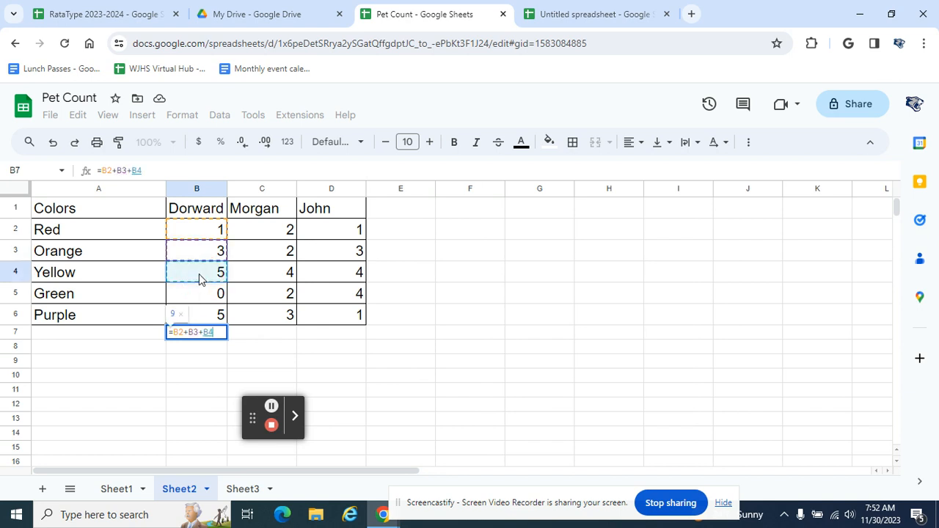
text(+)
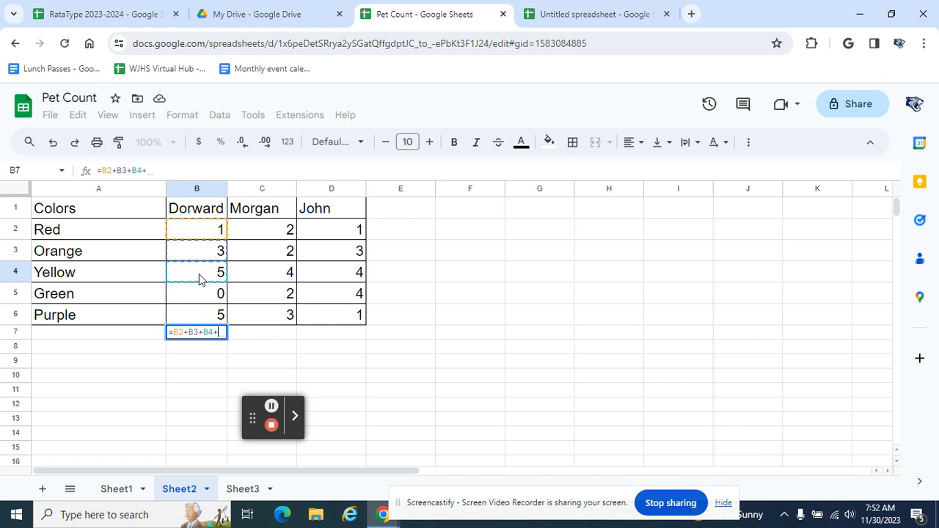
click(203, 303)
text(+)
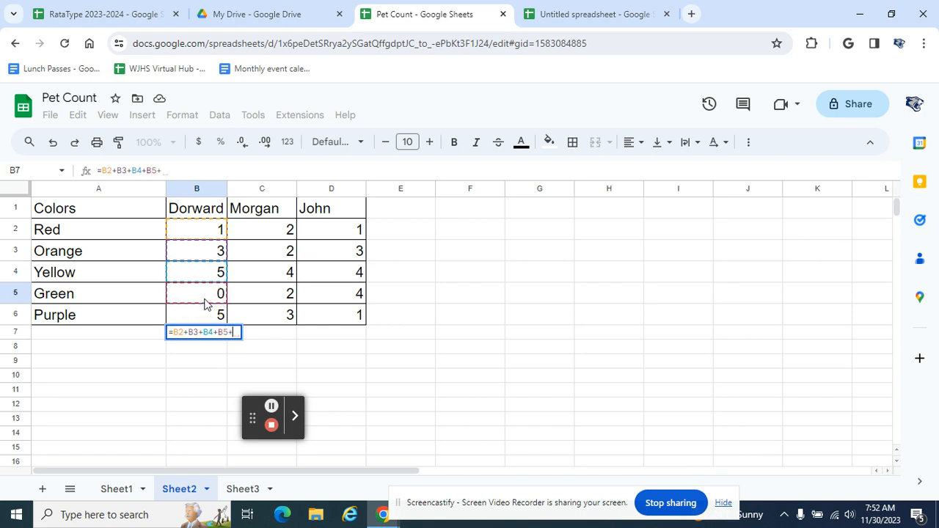
click(209, 315)
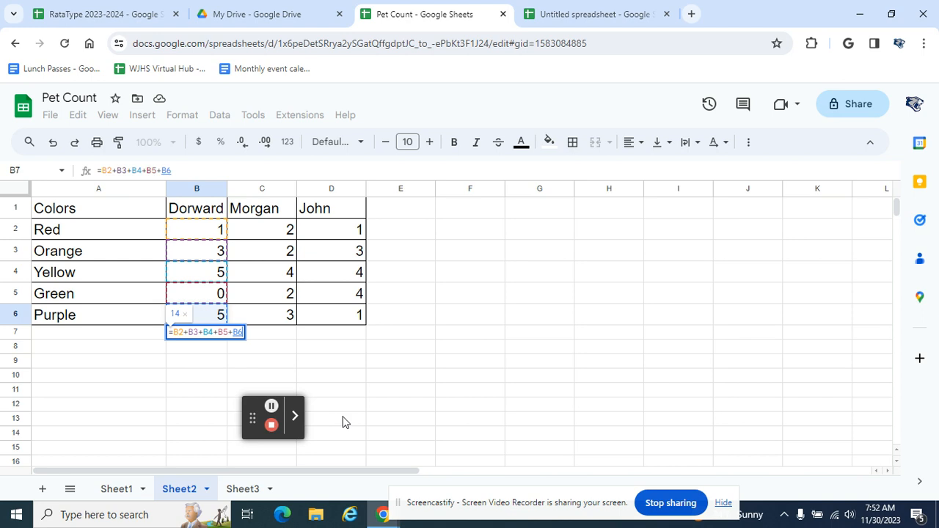
key(Return)
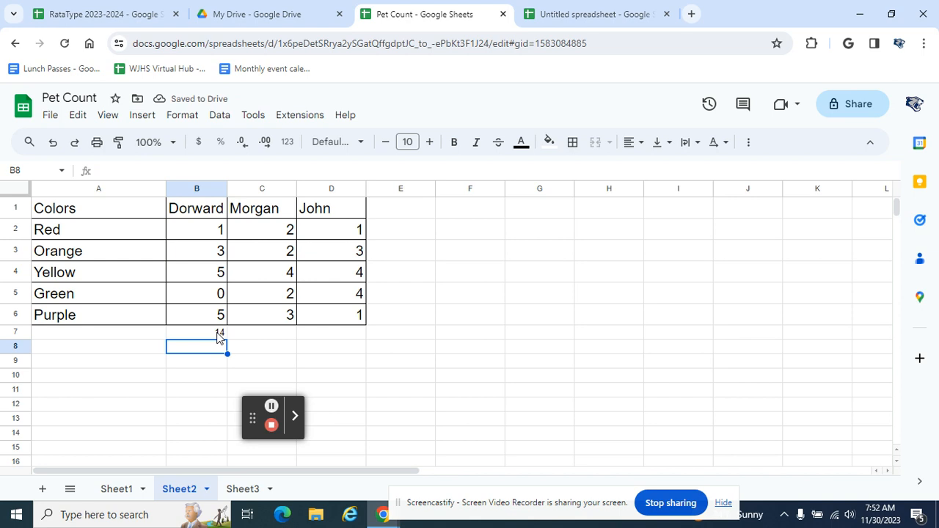
Copy the formatting of cell B6 onto the total row's range A7:D7
click(208, 316)
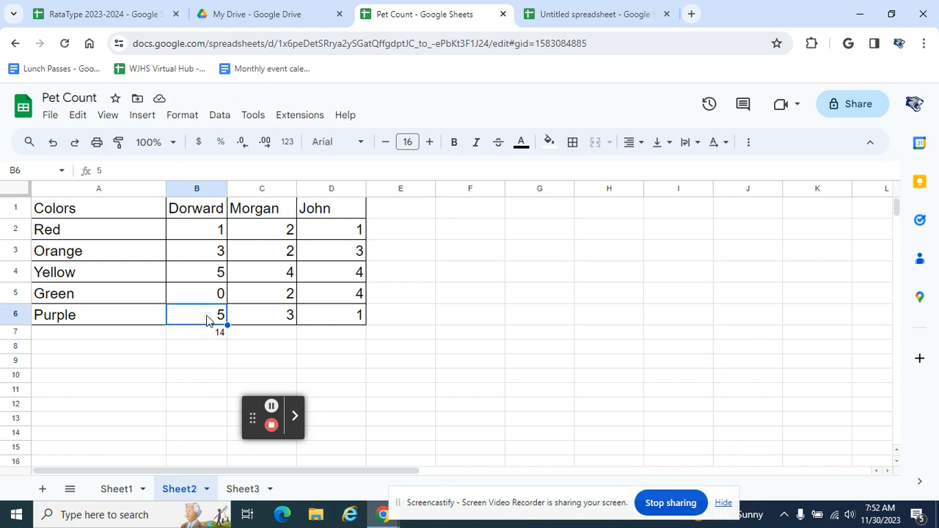
click(120, 144)
drag(107, 331, 346, 331)
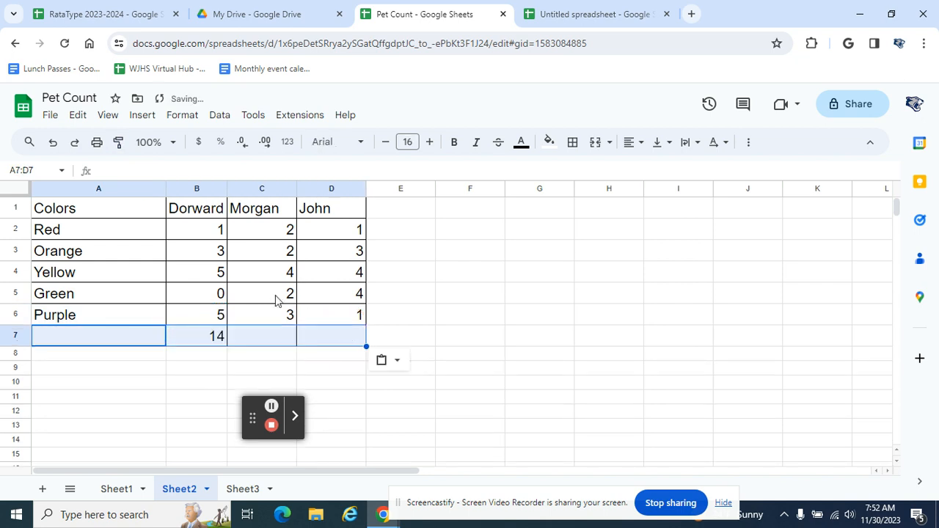
Total the second person's column in cell C7 with the SUM function over the range C2:C6
click(267, 336)
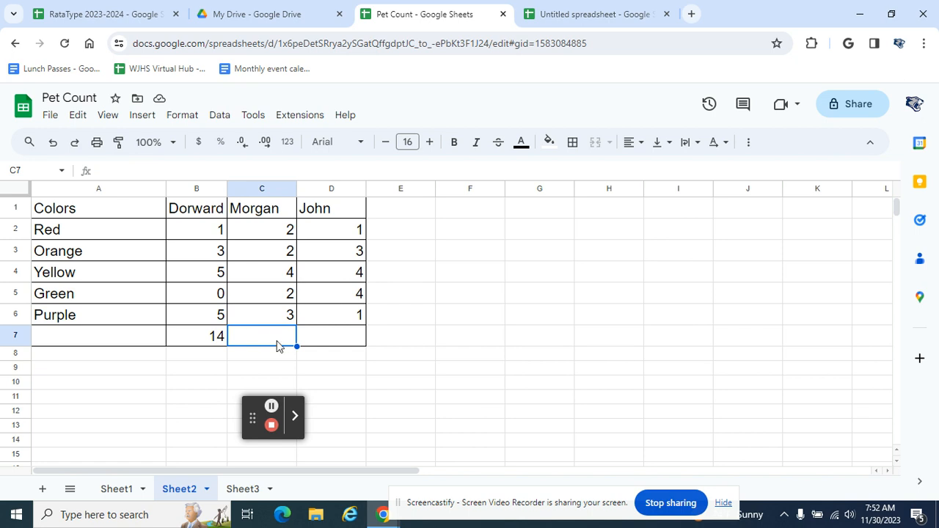
click(198, 338)
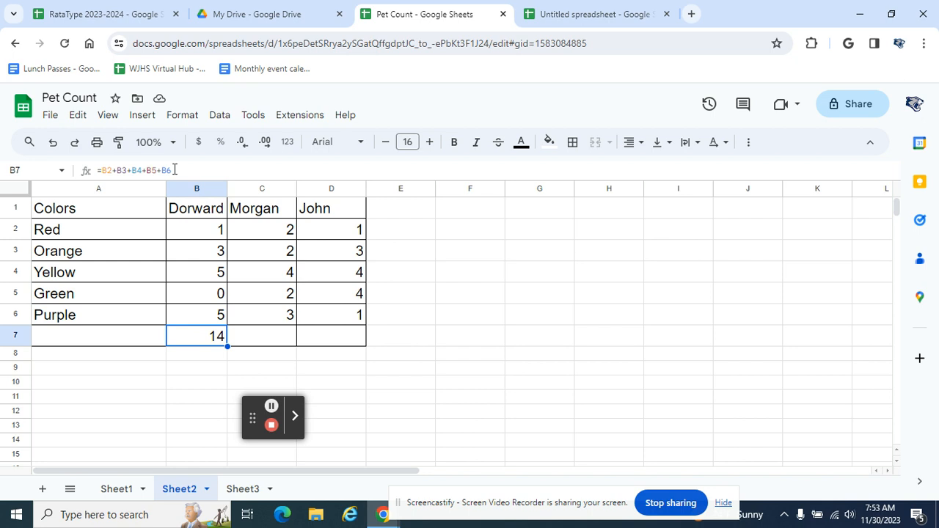
click(266, 339)
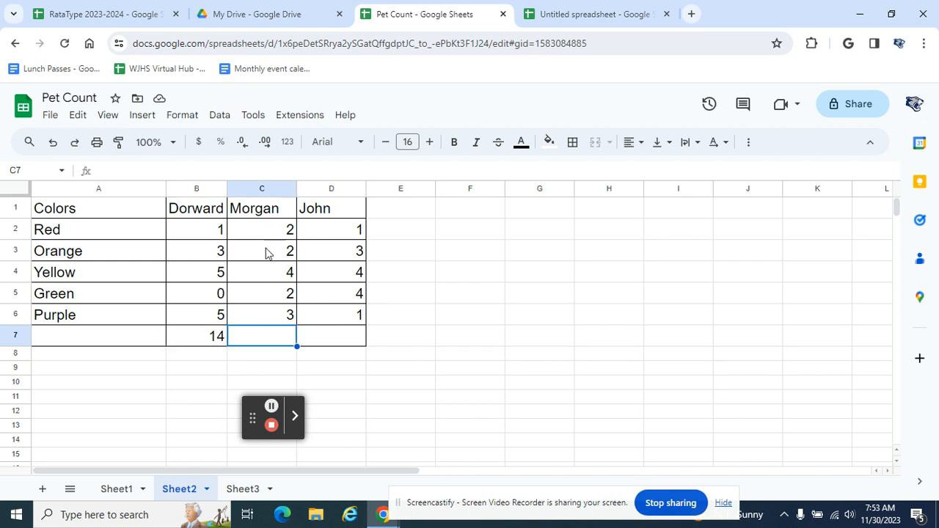
click(261, 336)
click(748, 146)
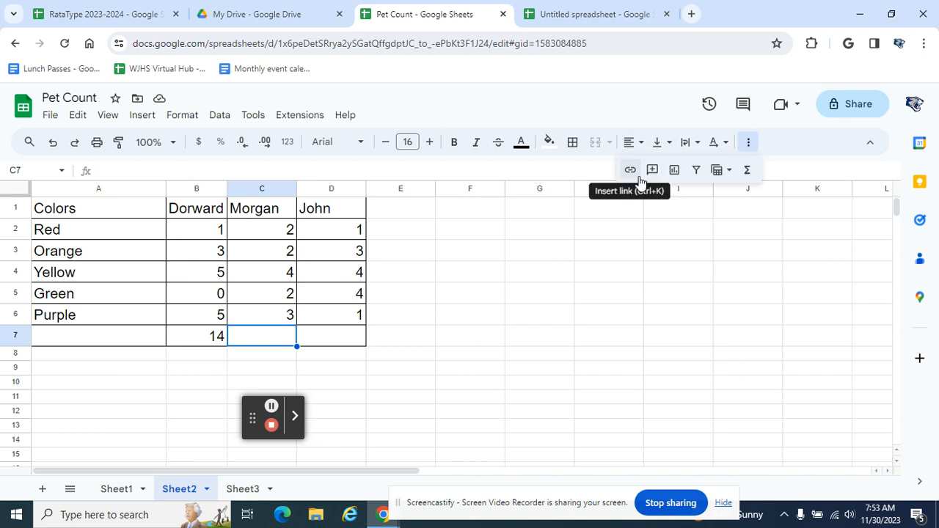
click(747, 172)
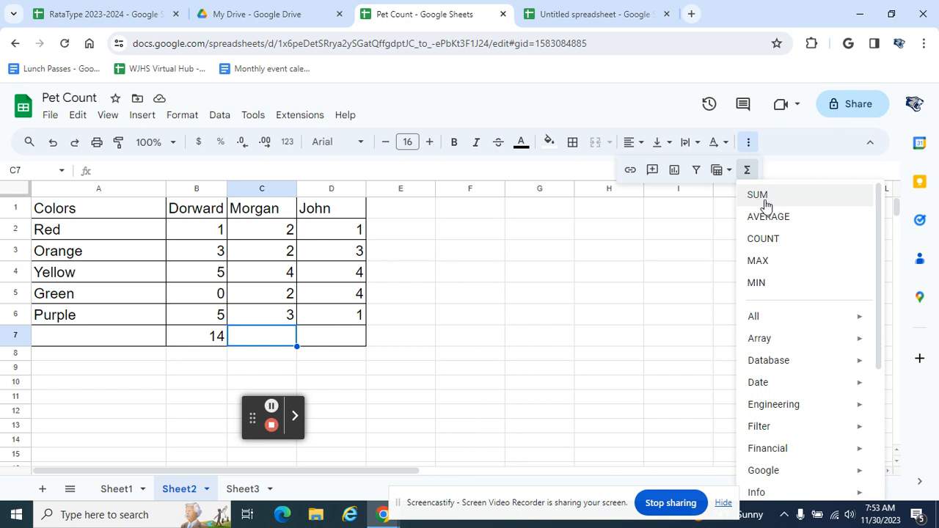
click(757, 196)
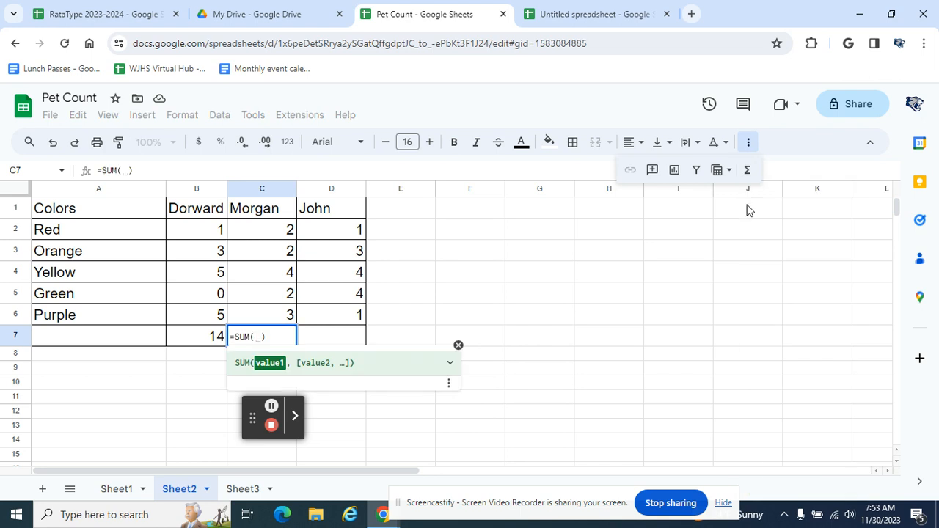
drag(269, 233, 269, 325)
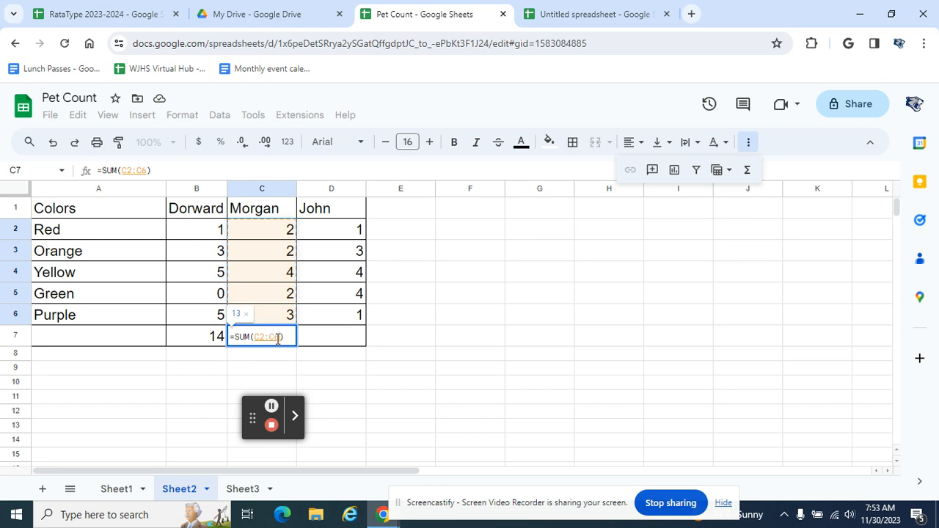
key(Return)
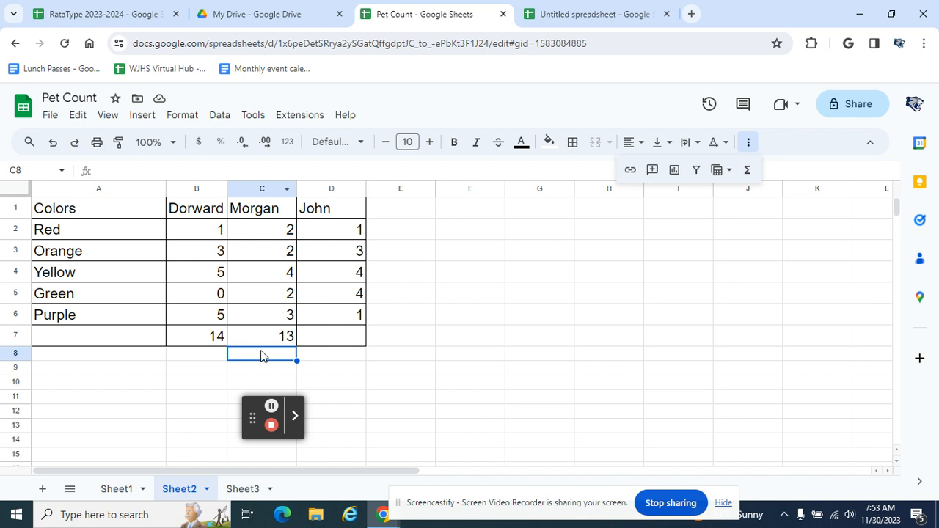
Total the third person's column in cell D7 with the SUM function over the range D2:D6
click(331, 339)
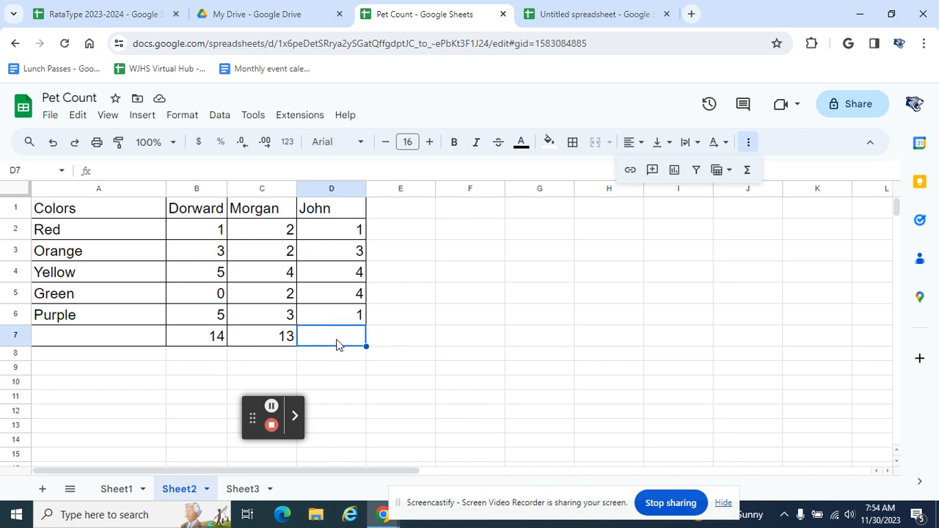
click(746, 173)
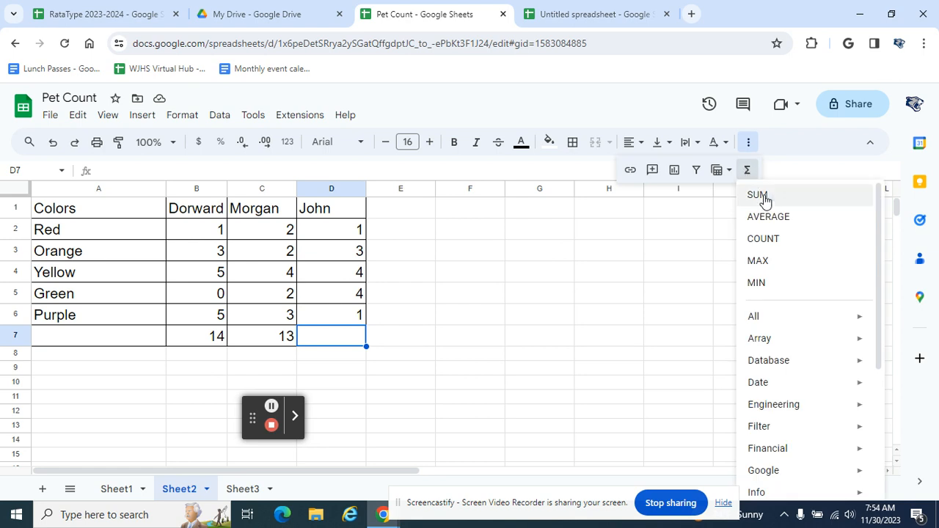
click(759, 195)
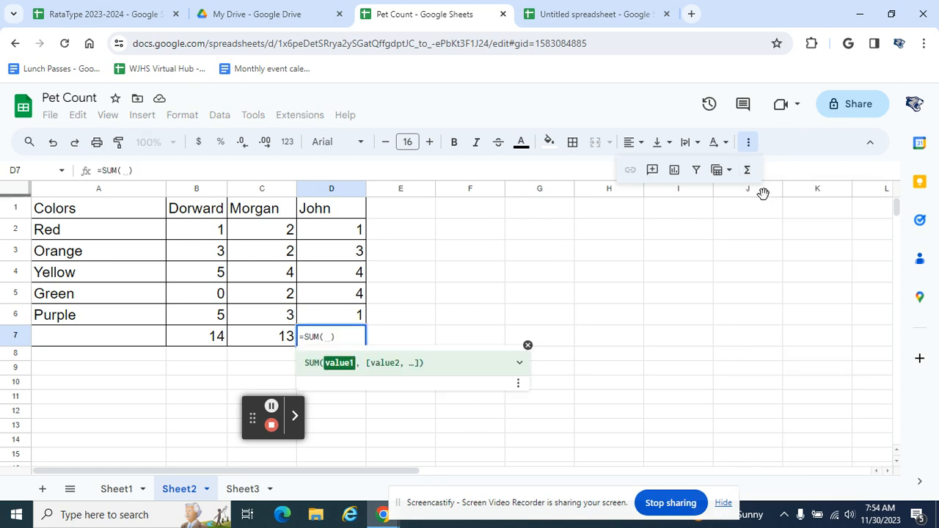
drag(357, 229, 353, 326)
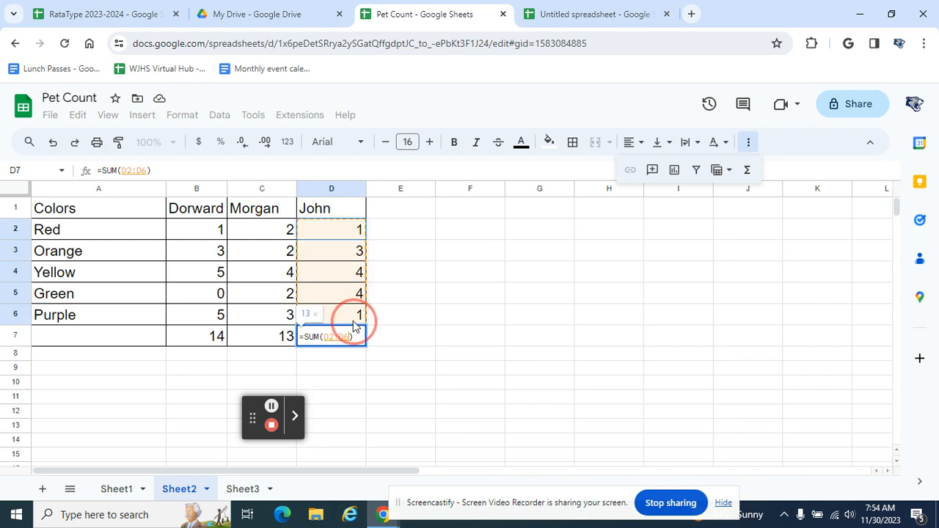
key(Return)
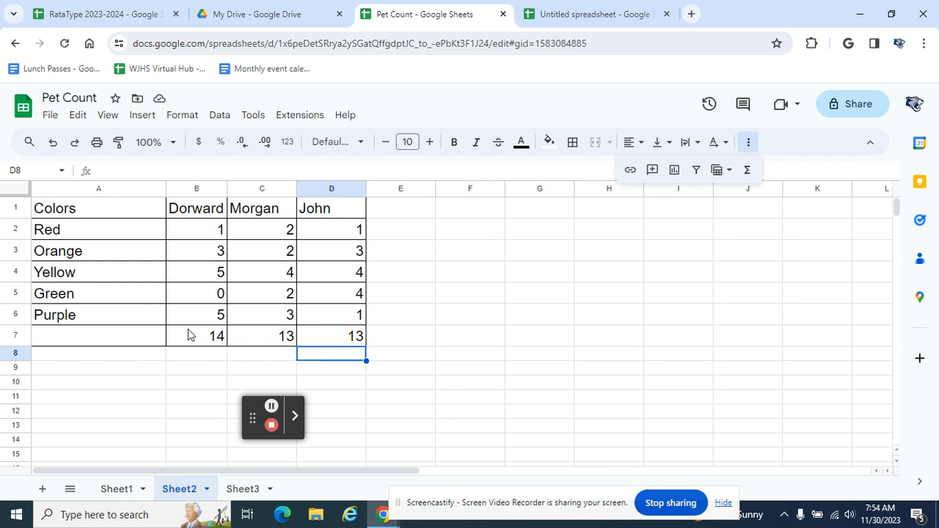
Enter the header Average in cell E1 and copy the formatting of cell D1 onto the range E1:E7
click(402, 216)
text(Average)
click(340, 211)
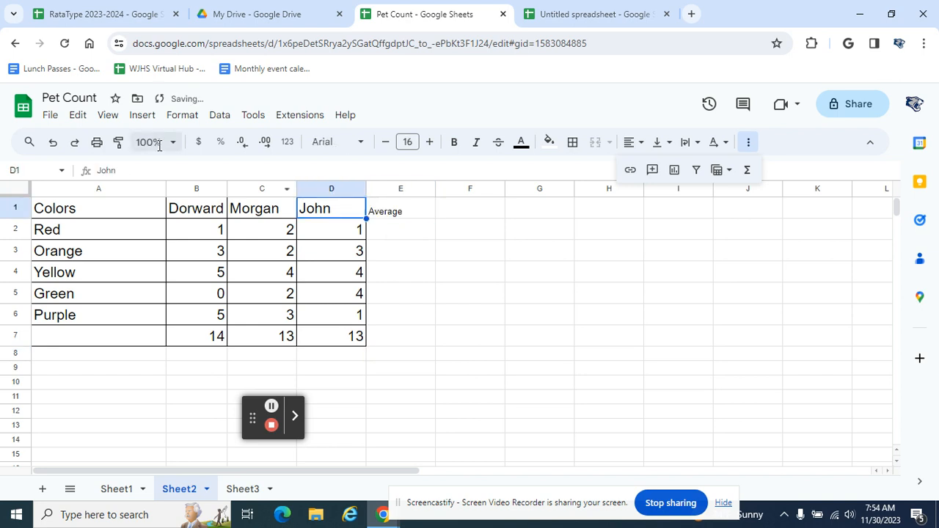
click(118, 141)
drag(409, 212, 398, 343)
Average the Red row in cell E2 with =AVERAGE(B2:D2) and accept the suggested autofill for E3:E7
click(390, 233)
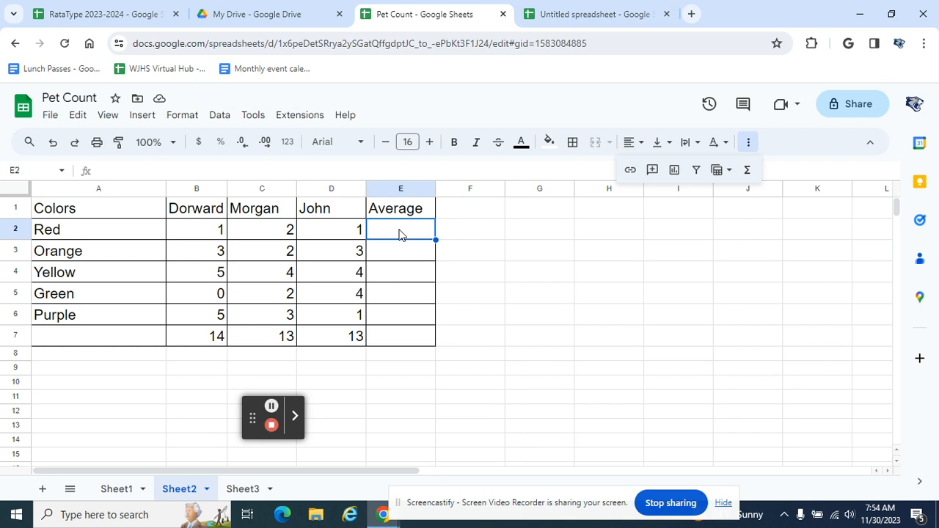
click(750, 176)
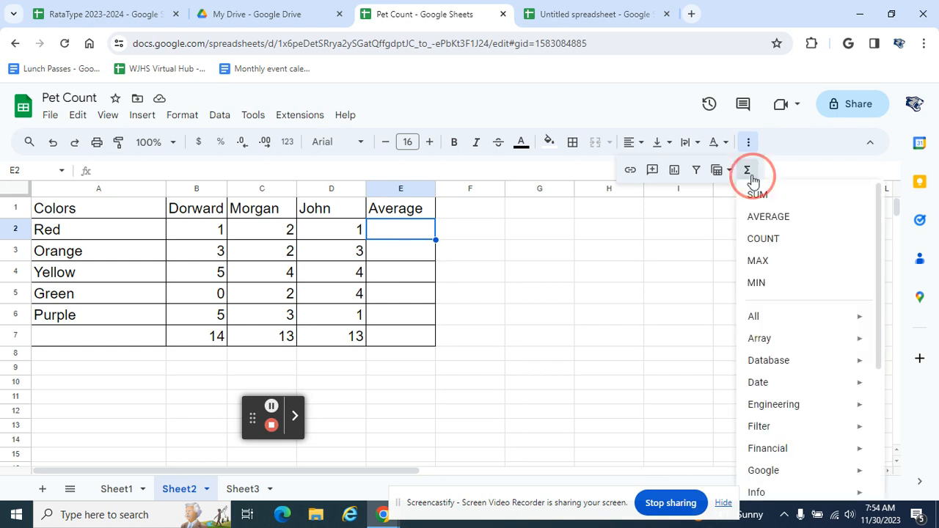
click(770, 218)
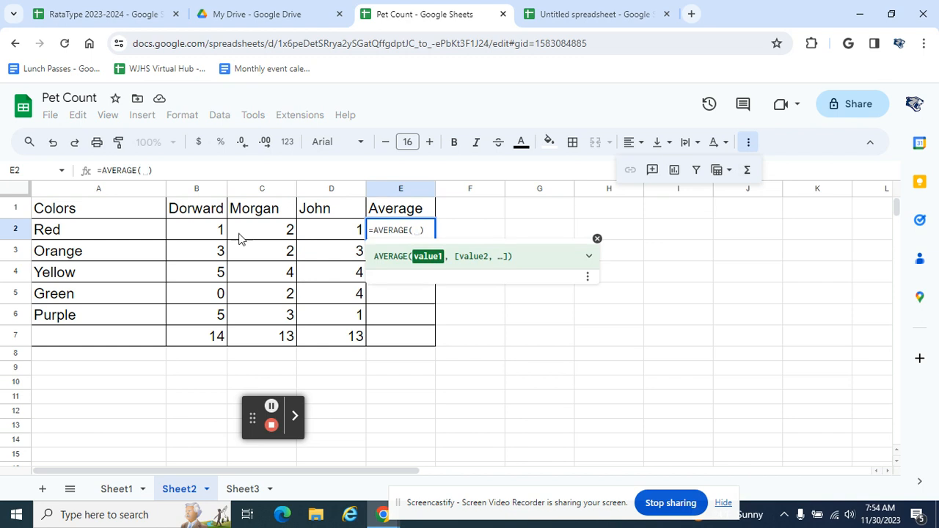
click(209, 236)
drag(209, 237, 334, 236)
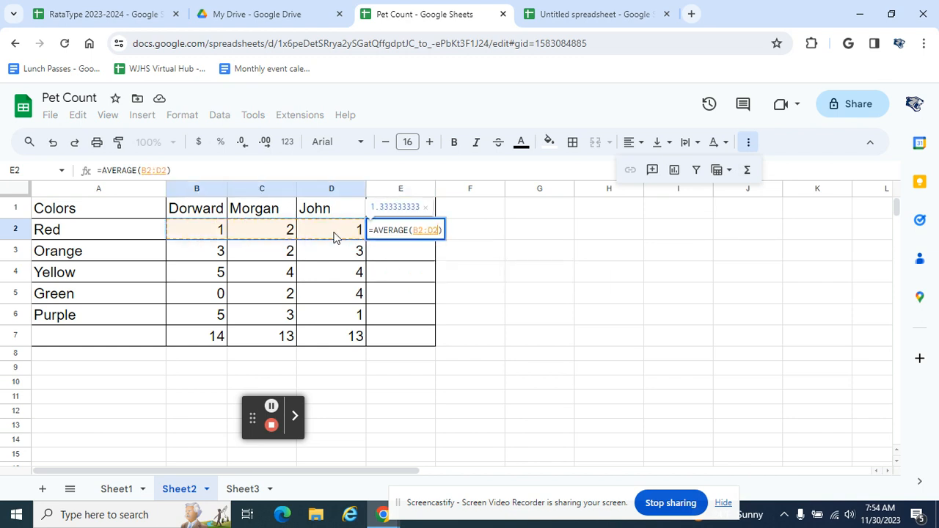
key(Return)
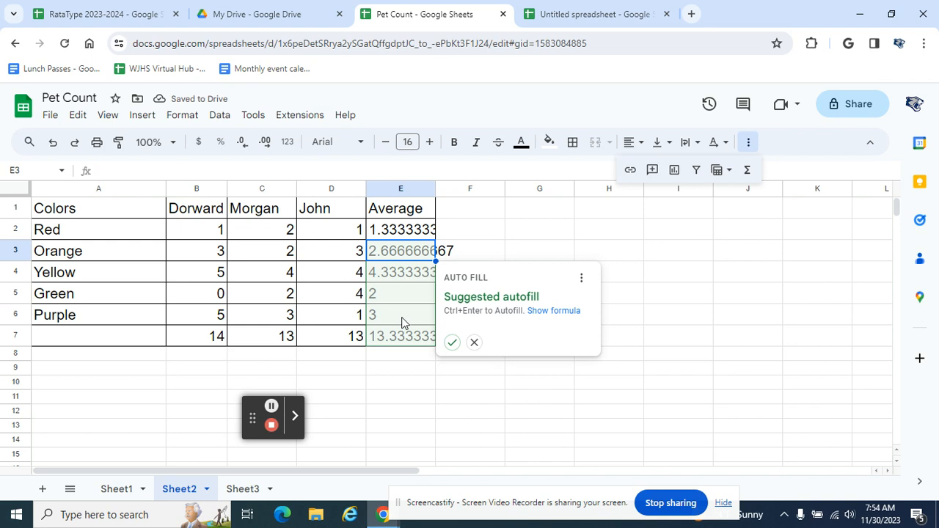
click(453, 343)
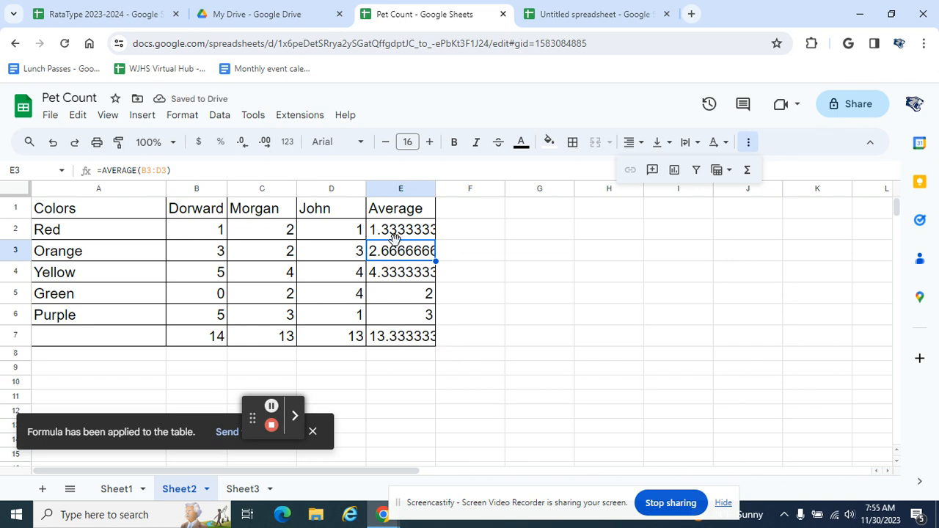
Re-enter the Orange row's average in cell E3 with the AVERAGE function over the range B3:D3
click(747, 169)
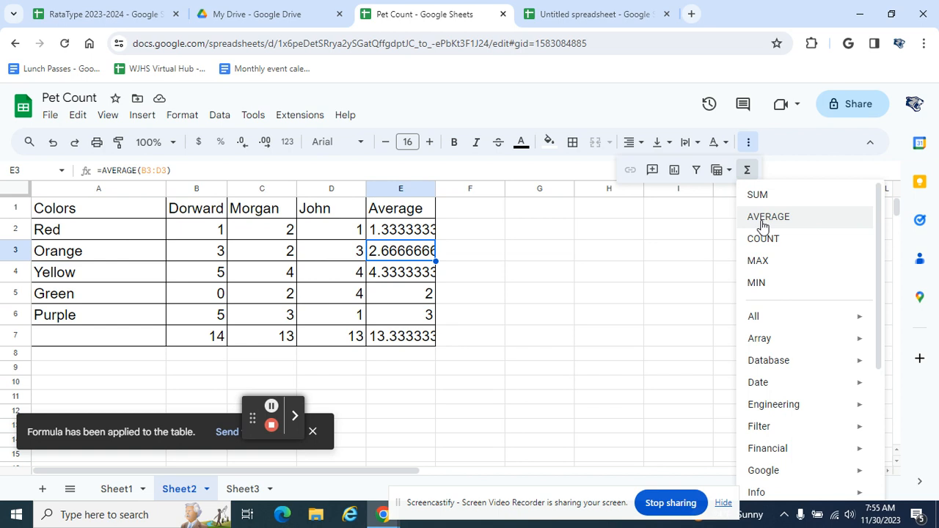
click(763, 218)
drag(196, 253, 339, 262)
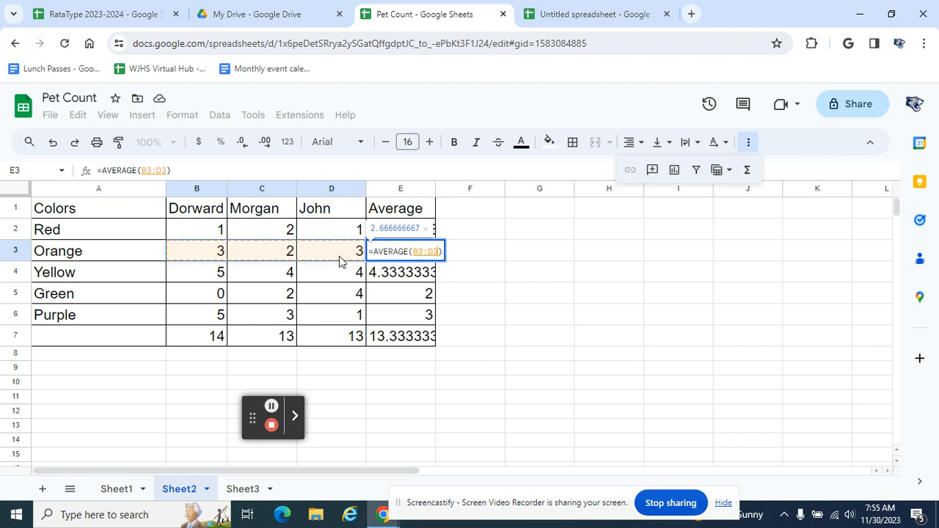
key(Return)
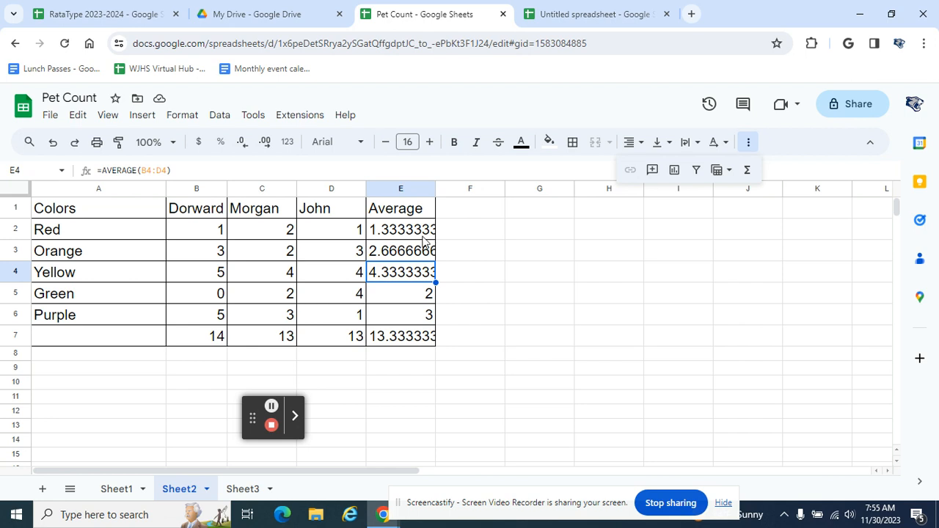
Reduce the averages in E2:E7 to two decimal places
drag(388, 230, 396, 337)
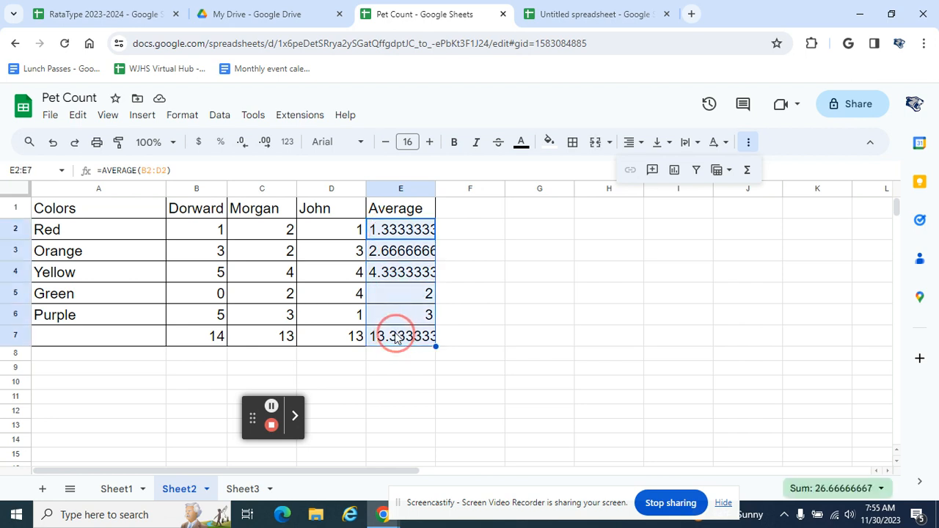
click(244, 144)
click(245, 144)
click(245, 144)
click(243, 147)
click(242, 146)
click(242, 146)
click(241, 146)
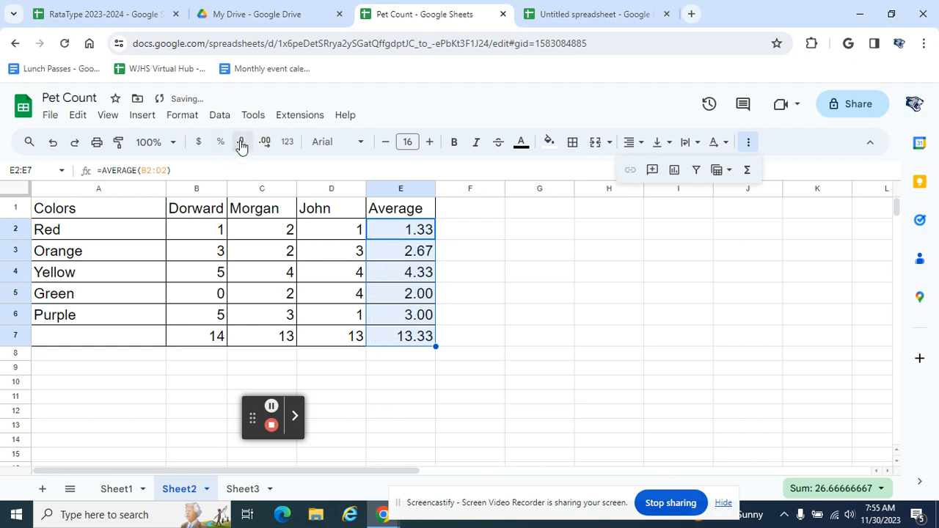
click(464, 336)
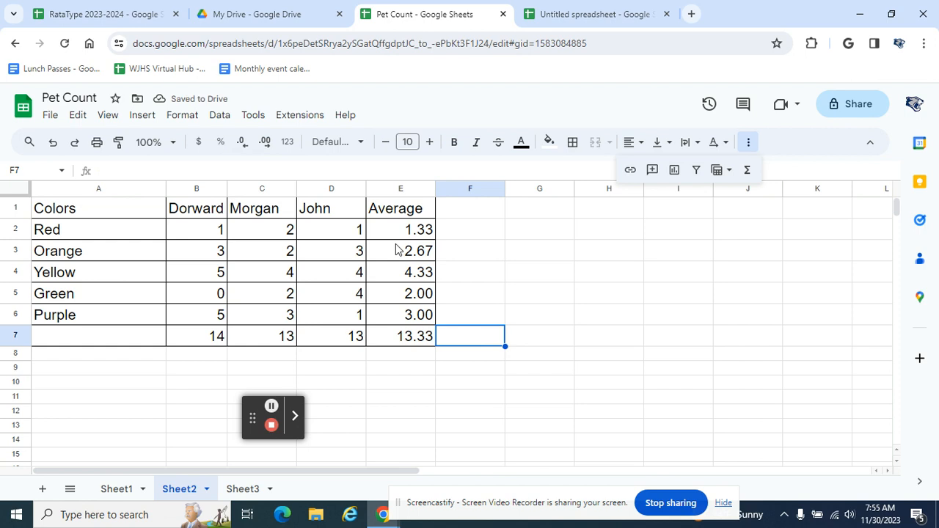
Examine the average formulas in cells E3, E4 and E2 and the addition formula in cell B7
click(401, 254)
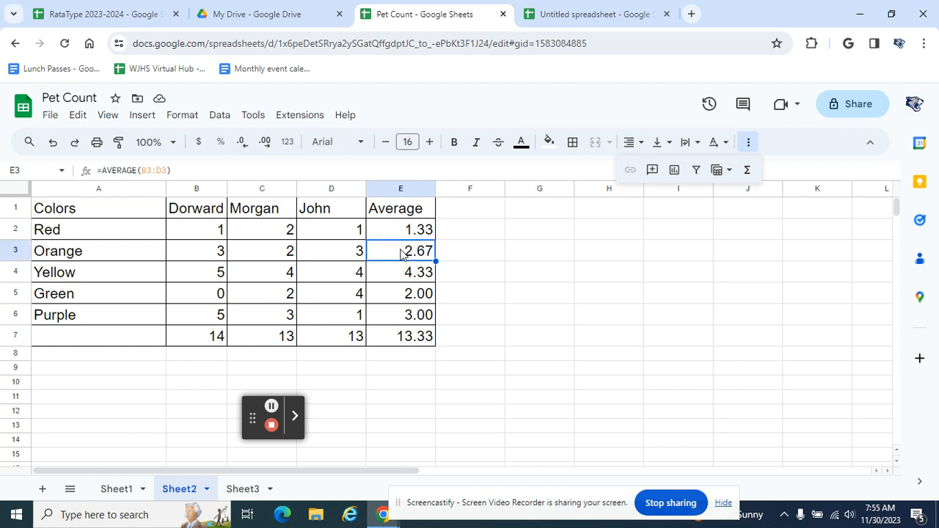
click(400, 275)
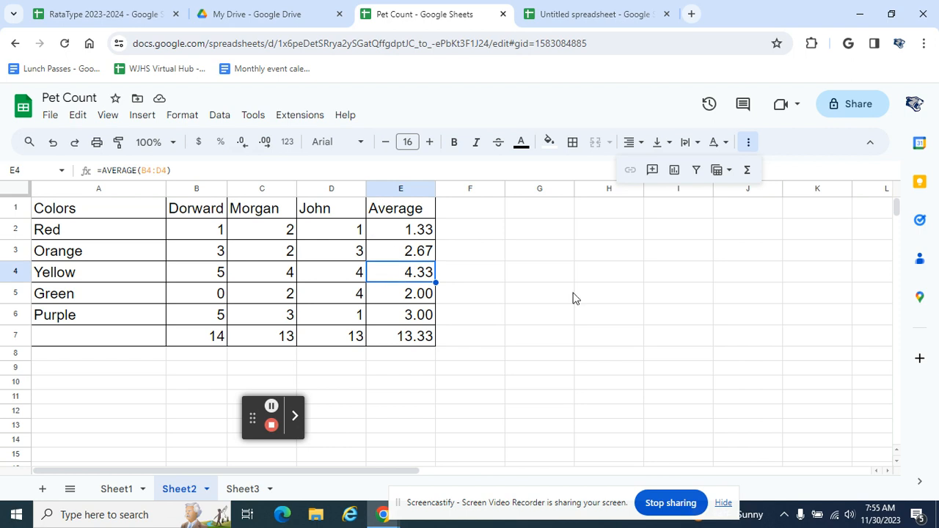
click(416, 232)
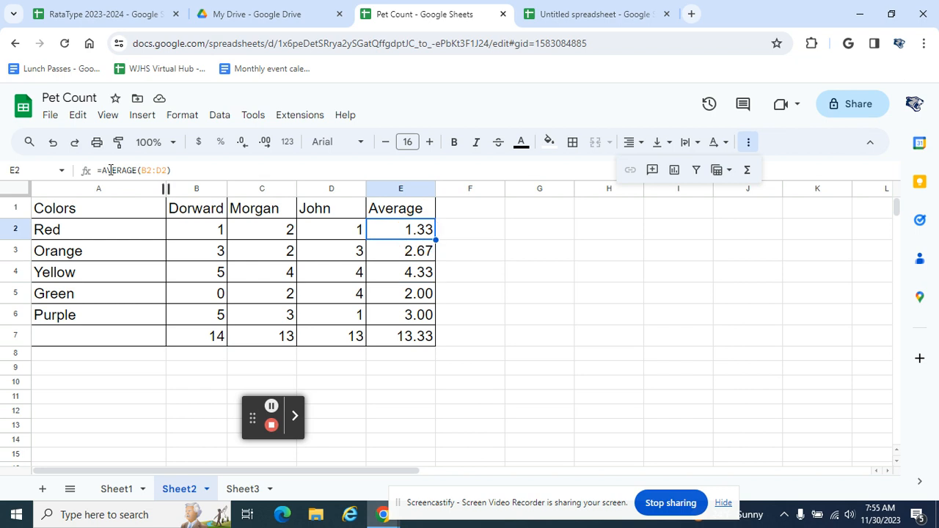
click(198, 338)
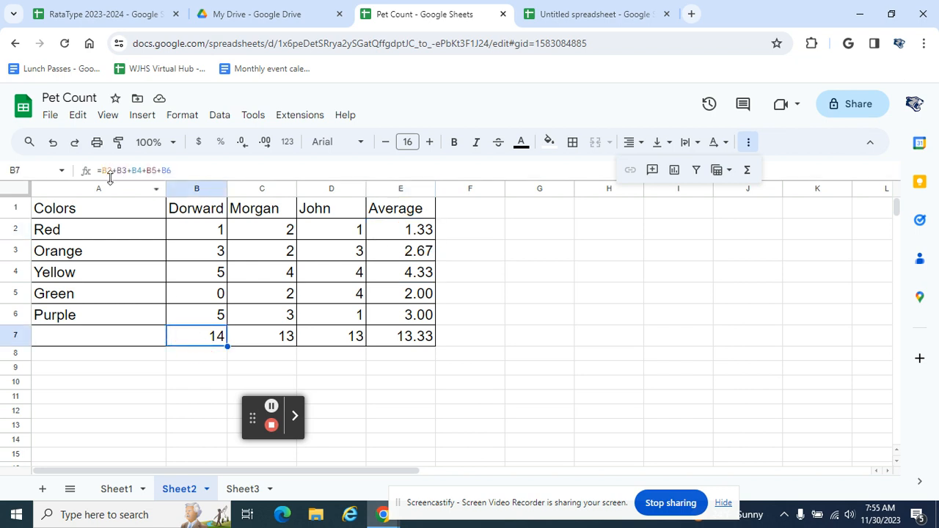